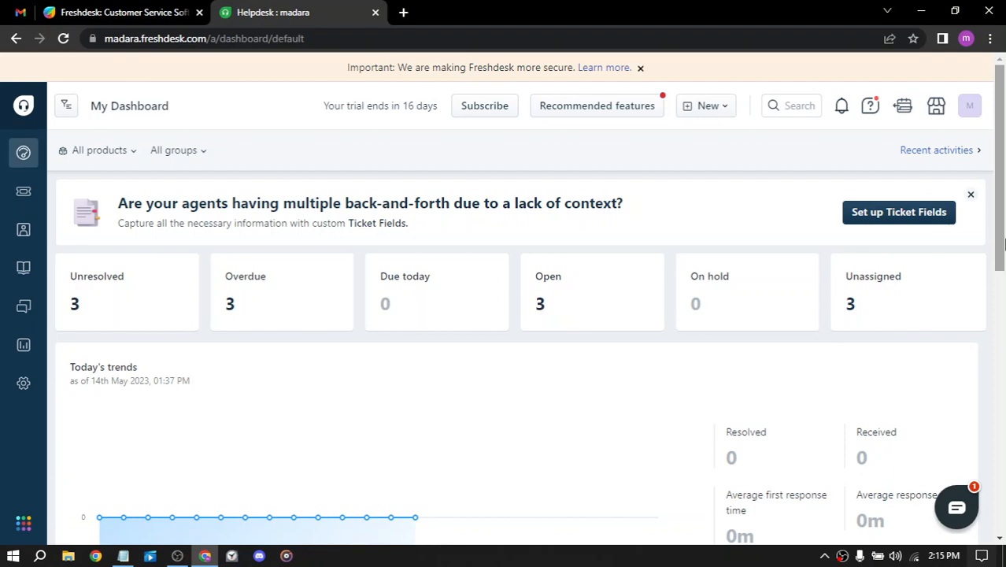
# Step: Look over the dashboard's ticket summary and open the list of all tickets
pyautogui.scroll(-3, 898, 225)
pyautogui.scroll(3, 901, 226)
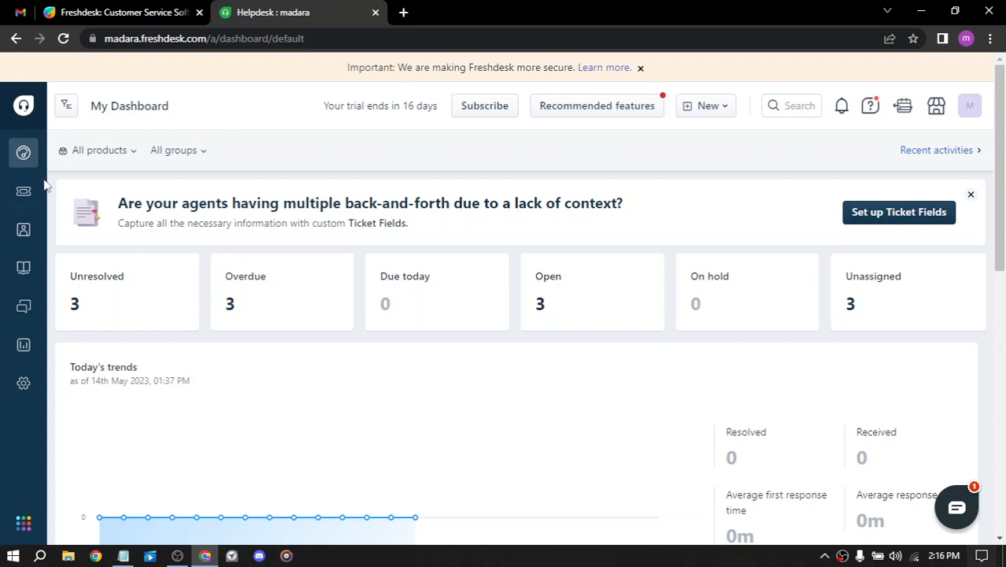
pyautogui.click(21, 192)
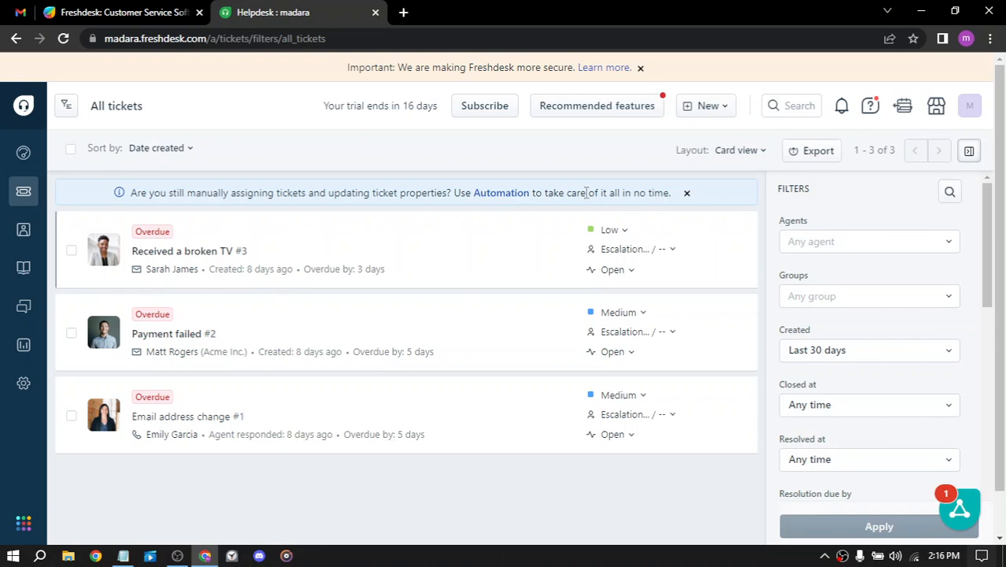
# Step: View the priority and status choices of the "Received a broken TV" ticket without changing them
pyautogui.click(970, 151)
pyautogui.click(970, 152)
pyautogui.click(623, 231)
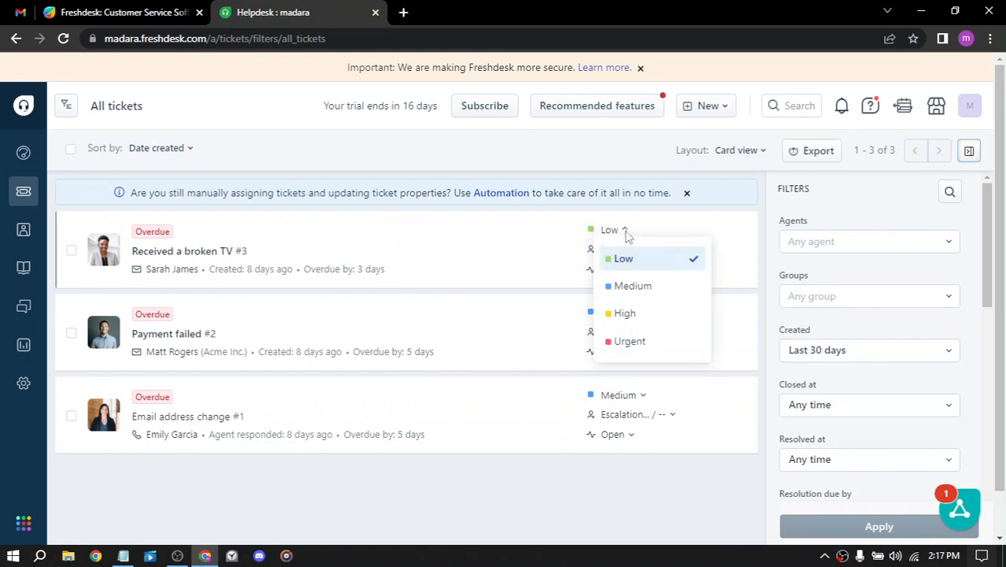
pyautogui.click(622, 231)
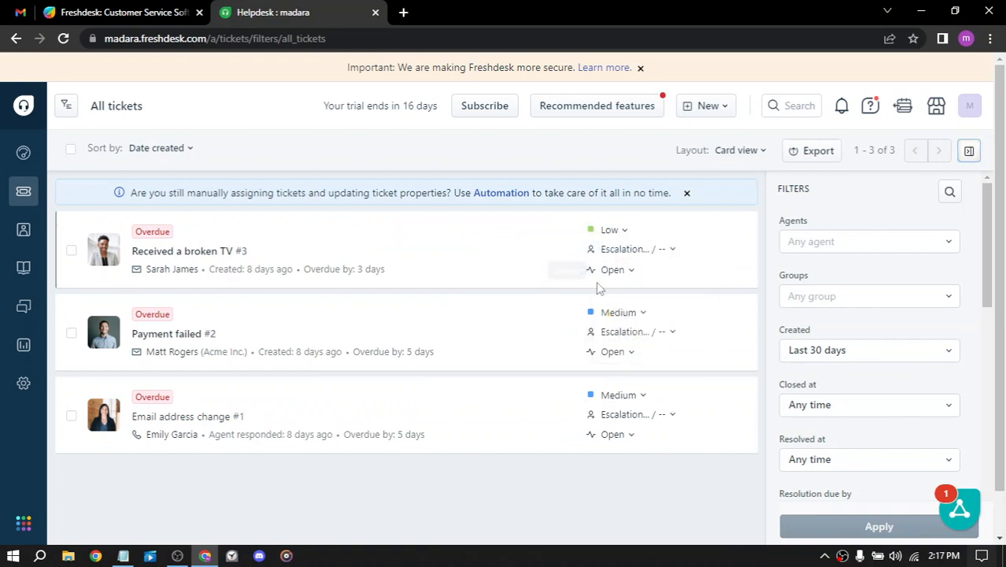
pyautogui.click(629, 272)
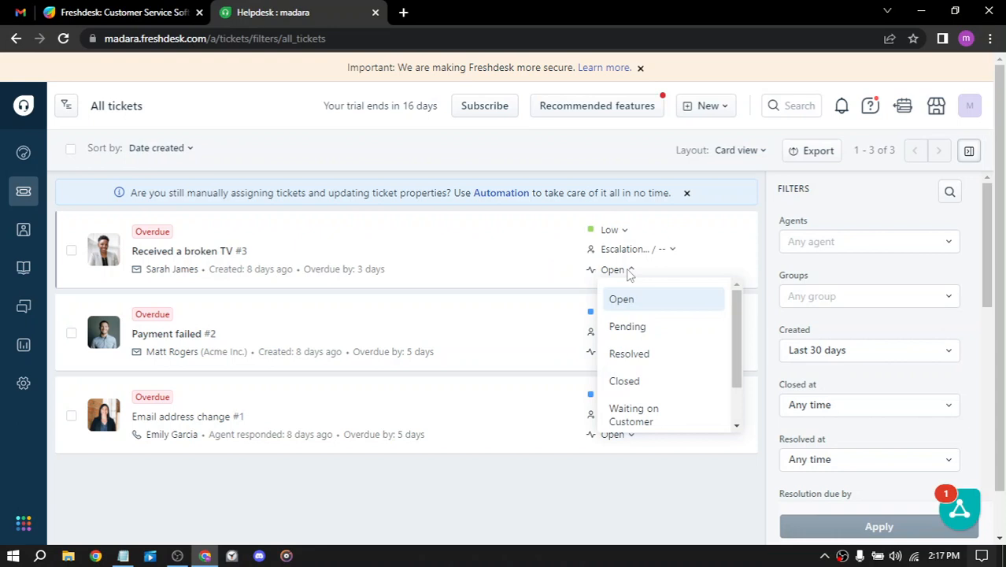
pyautogui.click(630, 272)
# Step: Filter the tickets by agent Me and group My groups, and apply the filter
pyautogui.scroll(-5, 904, 293)
pyautogui.scroll(5, 904, 291)
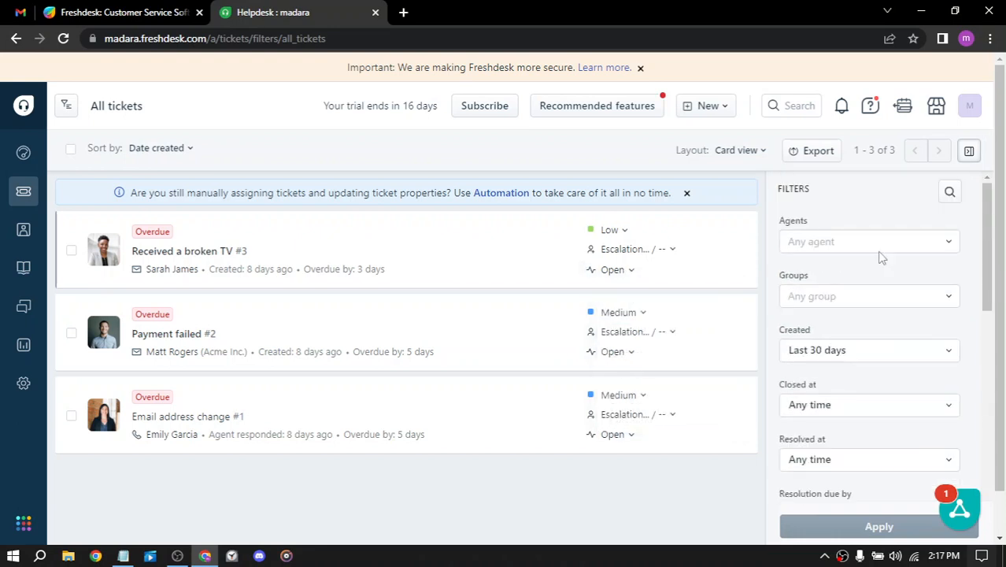
pyautogui.click(826, 242)
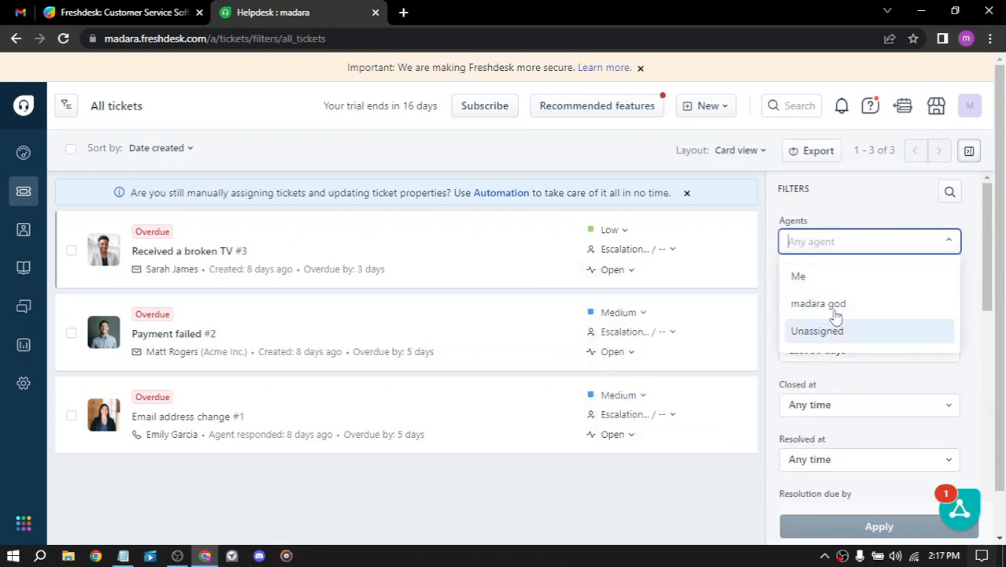
pyautogui.click(854, 285)
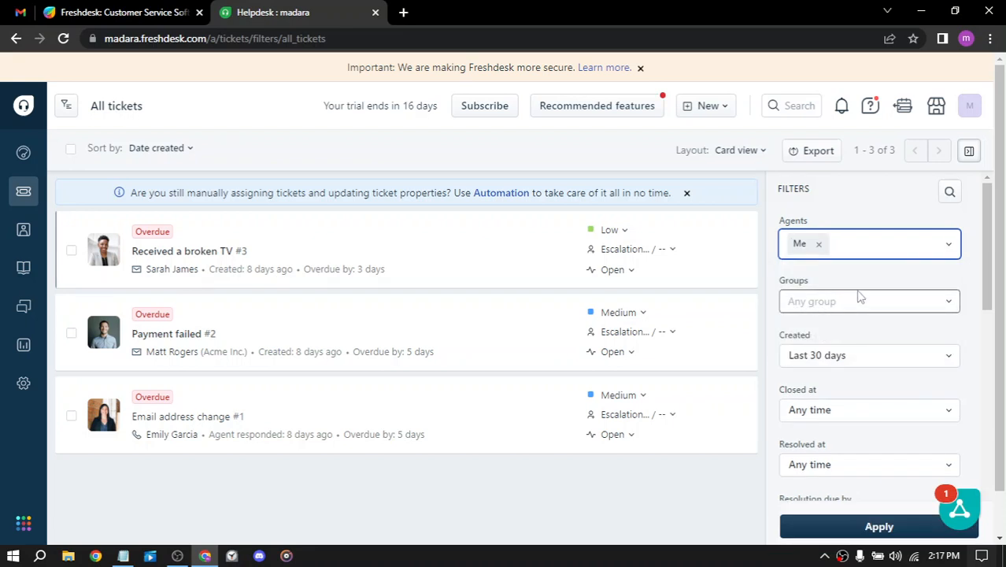
pyautogui.click(861, 298)
pyautogui.click(863, 340)
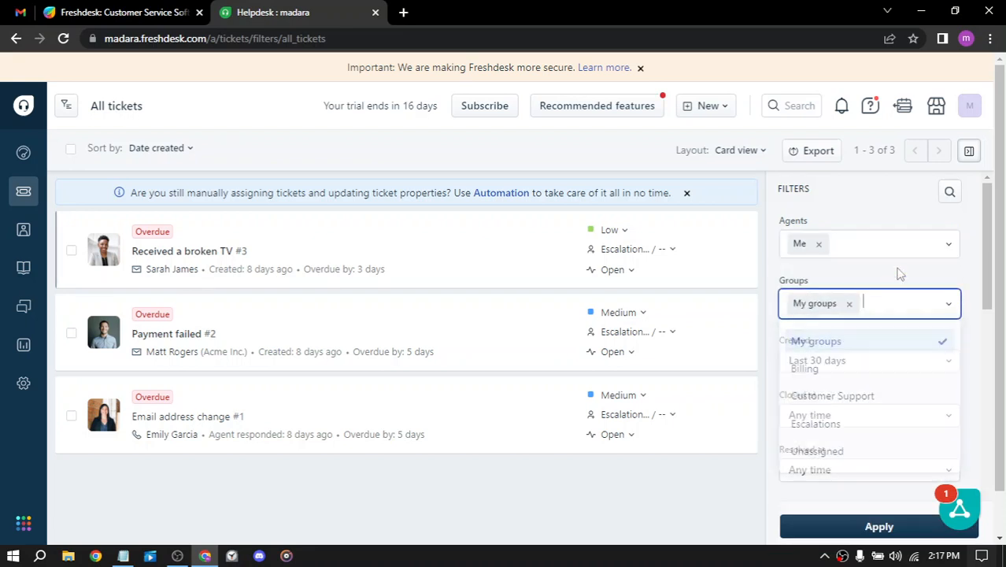
pyautogui.scroll(-3, 898, 272)
pyautogui.scroll(2, 898, 272)
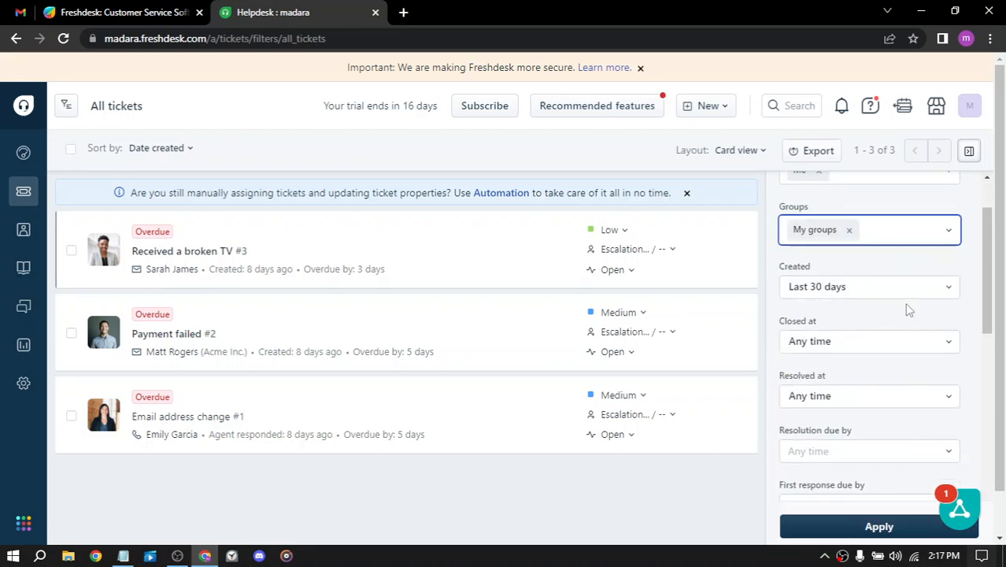
pyautogui.scroll(-1, 845, 338)
pyautogui.scroll(-2, 841, 335)
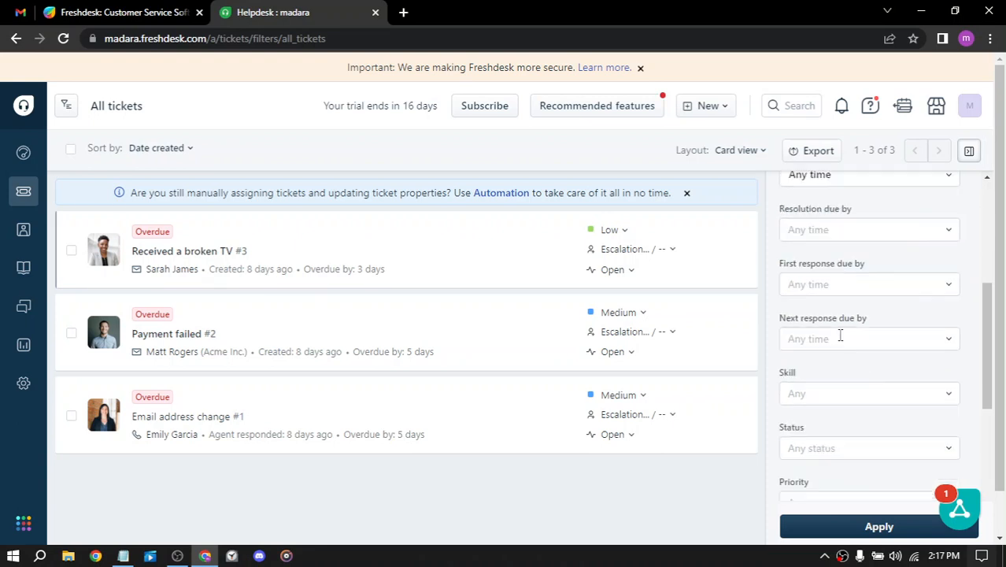
pyautogui.scroll(-5, 840, 337)
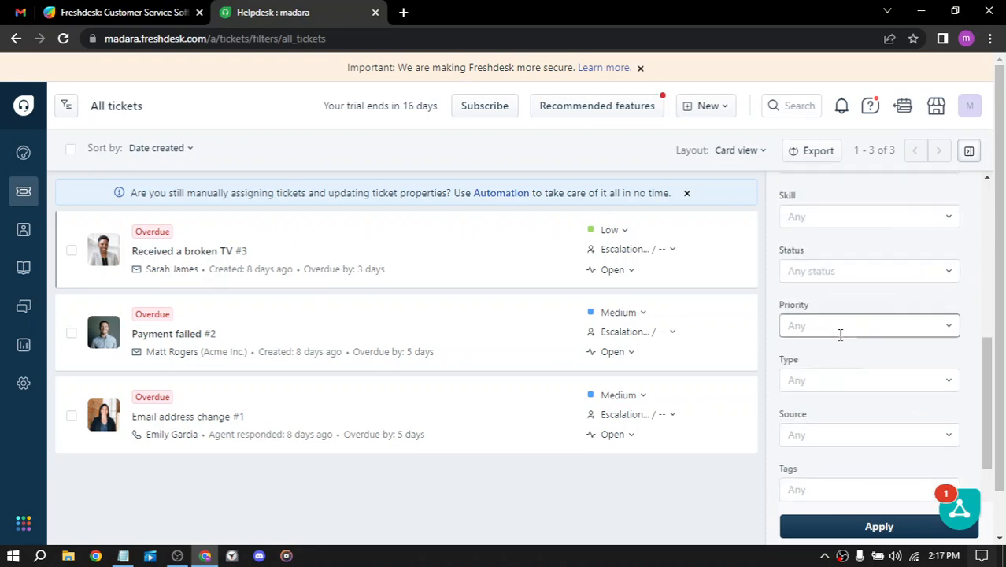
pyautogui.click(841, 528)
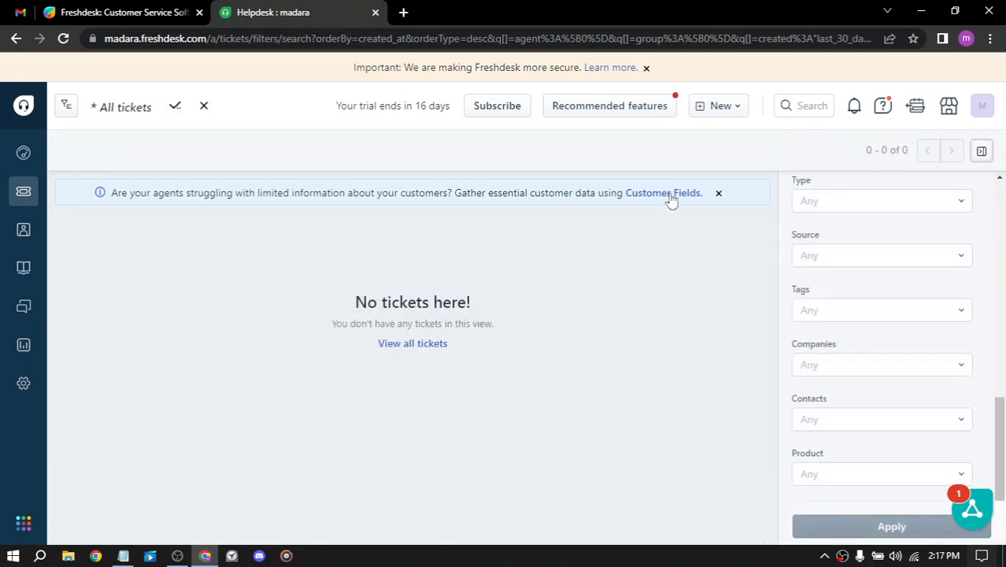
# Step: Open the Customer Fields settings and look through all the fields of the contact form
pyautogui.click(671, 197)
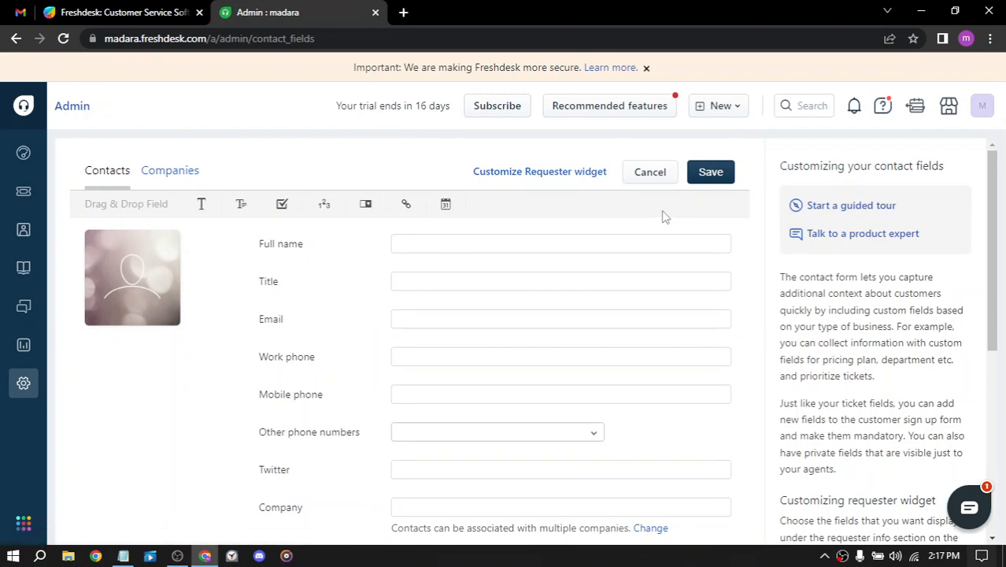
pyautogui.scroll(-5, 662, 214)
pyautogui.scroll(5, 662, 213)
pyautogui.scroll(-5, 662, 211)
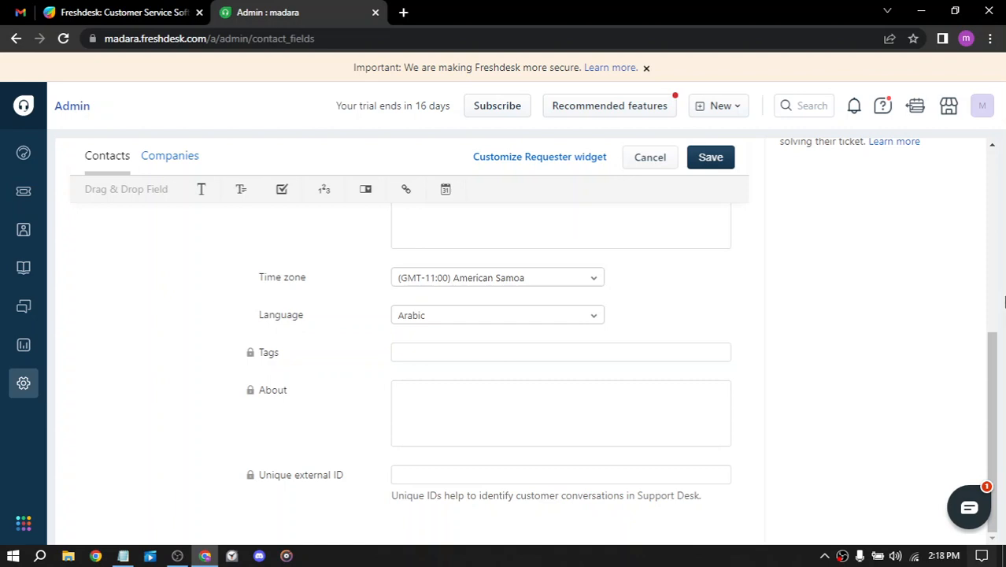
pyautogui.moveTo(633, 317)
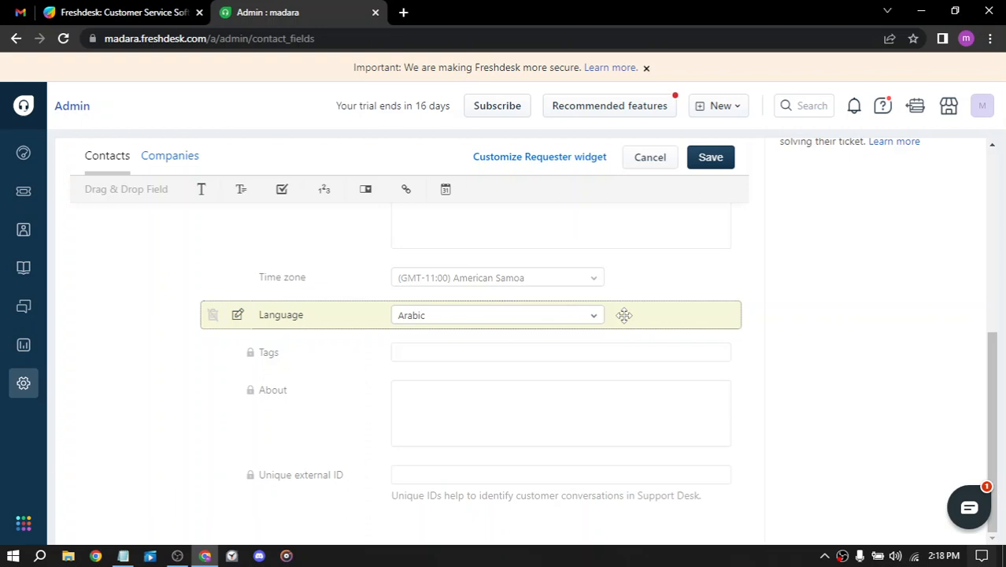
pyautogui.scroll(1, 624, 316)
pyautogui.scroll(-1, 625, 316)
pyautogui.scroll(5, 624, 315)
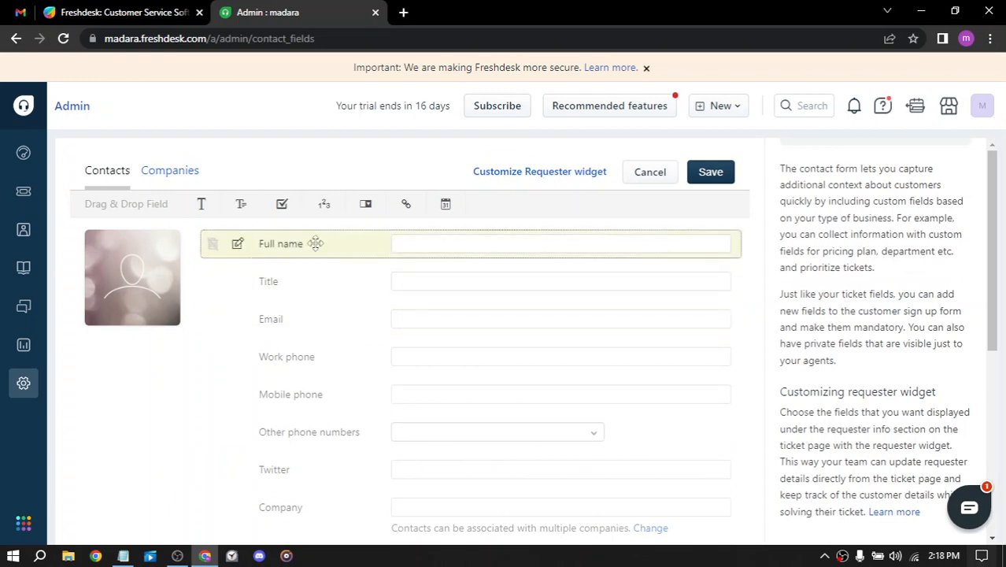
# Step: Check the properties of the contact form's Full name field without changes, and review the company form's fields
pyautogui.click(316, 245)
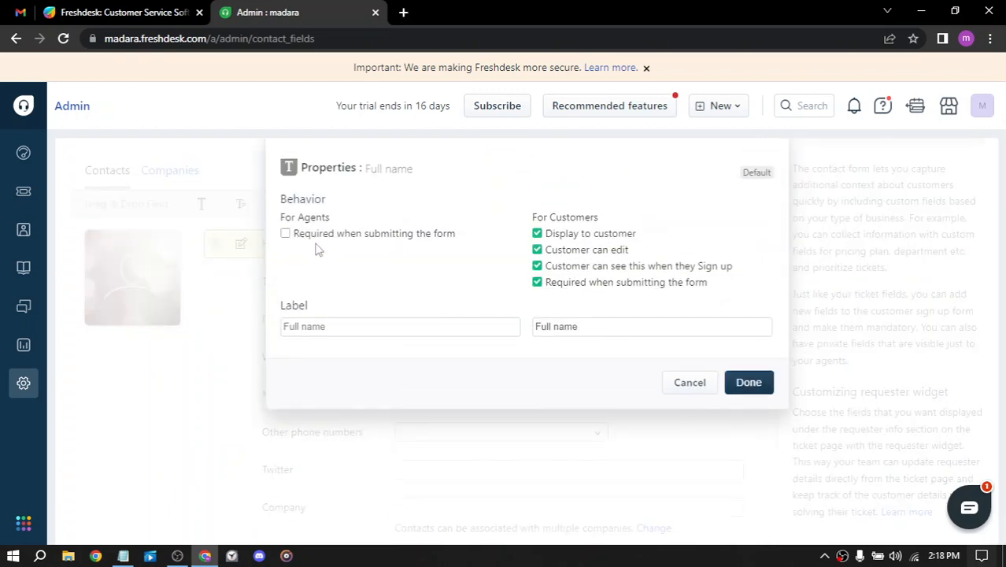
pyautogui.click(868, 253)
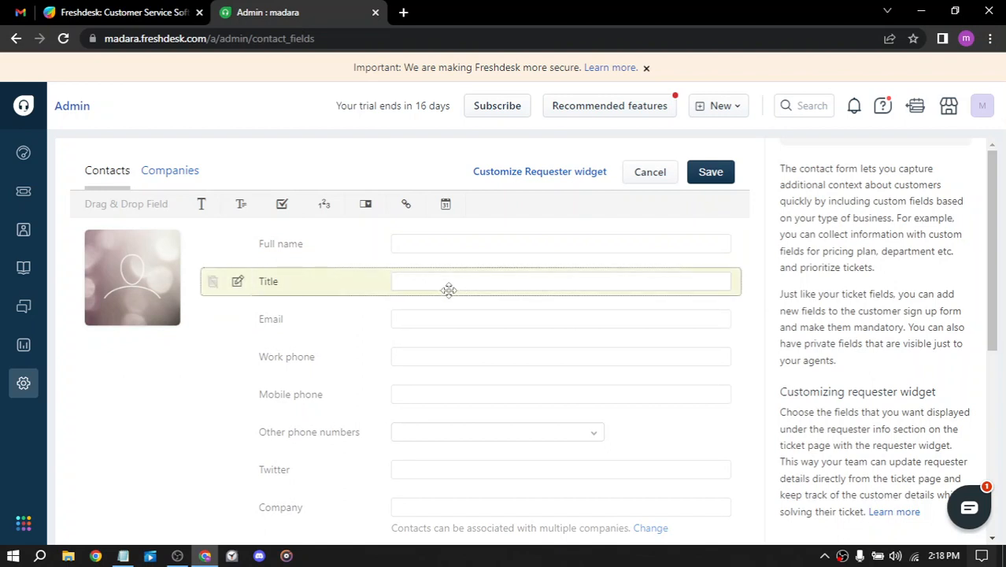
pyautogui.scroll(-1, 504, 303)
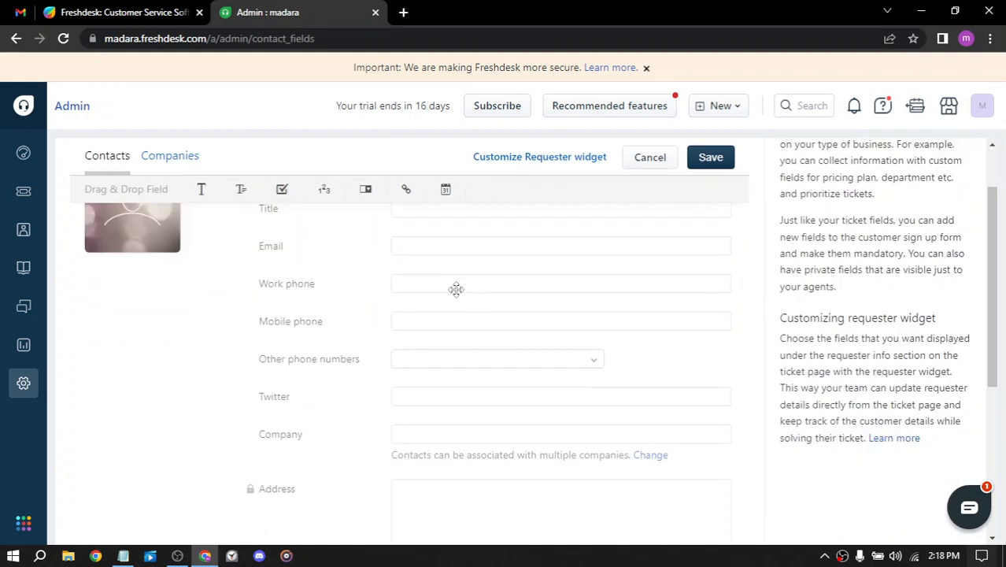
pyautogui.click(165, 157)
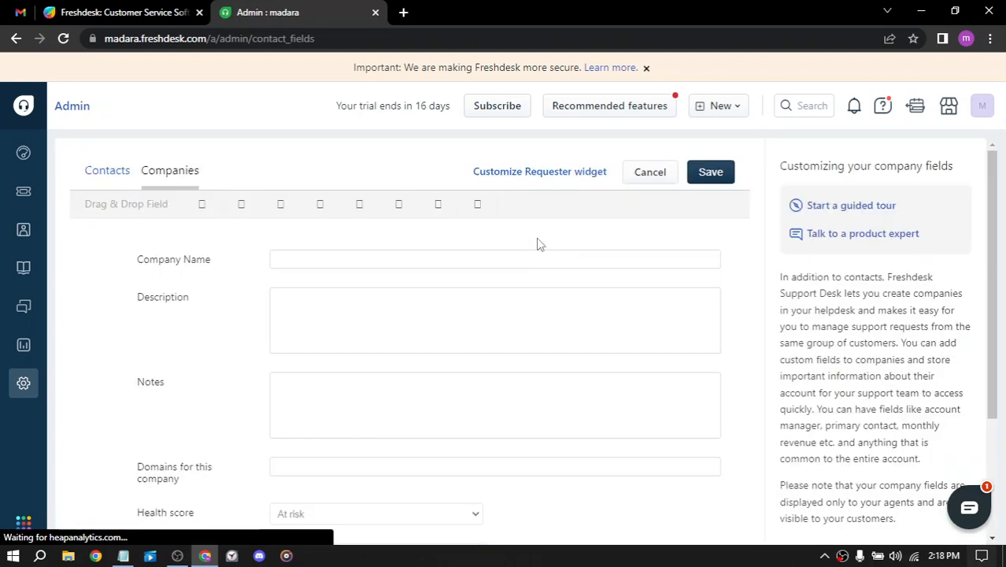
pyautogui.scroll(-3, 535, 236)
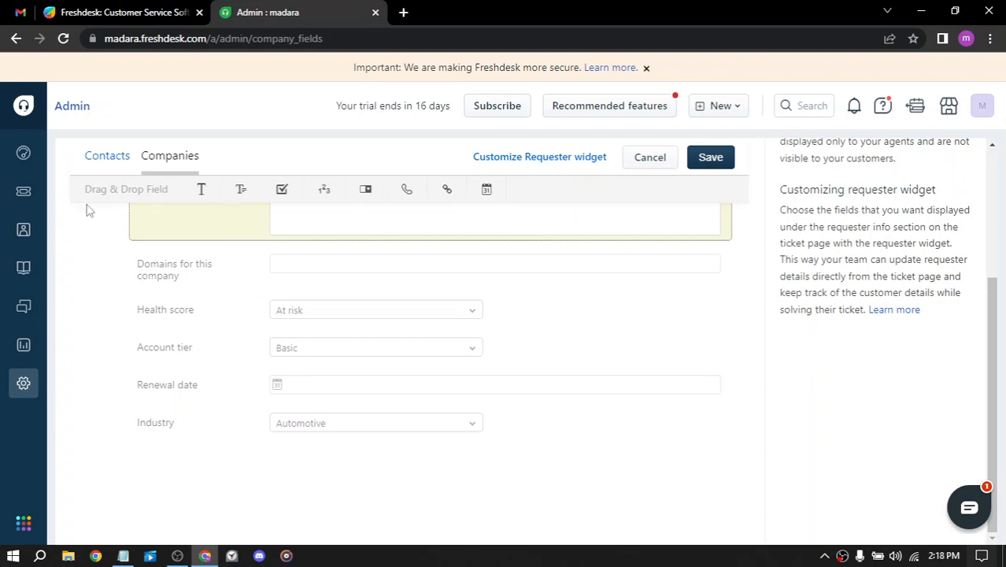
# Step: Return to the dashboard and look through its whole page
pyautogui.click(23, 155)
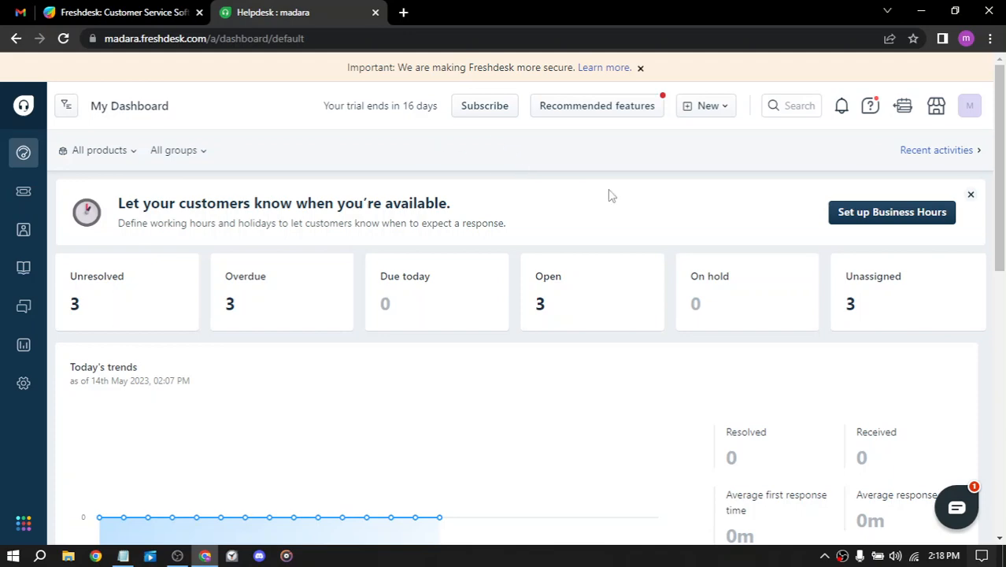
pyautogui.scroll(-10, 608, 195)
pyautogui.scroll(10, 608, 195)
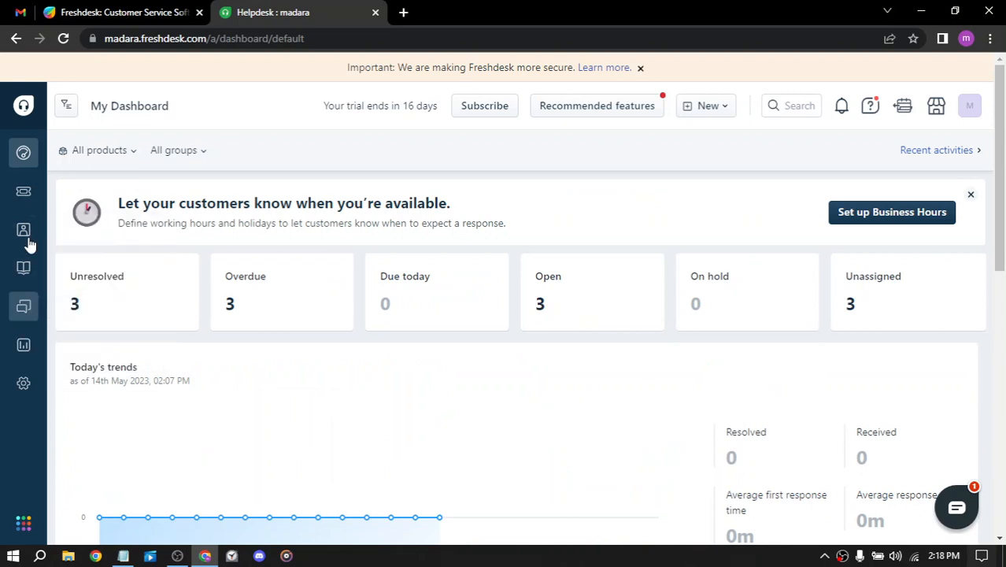
# Step: Open the list of all contacts and look through its entries
pyautogui.moveTo(23, 236)
pyautogui.click(70, 238)
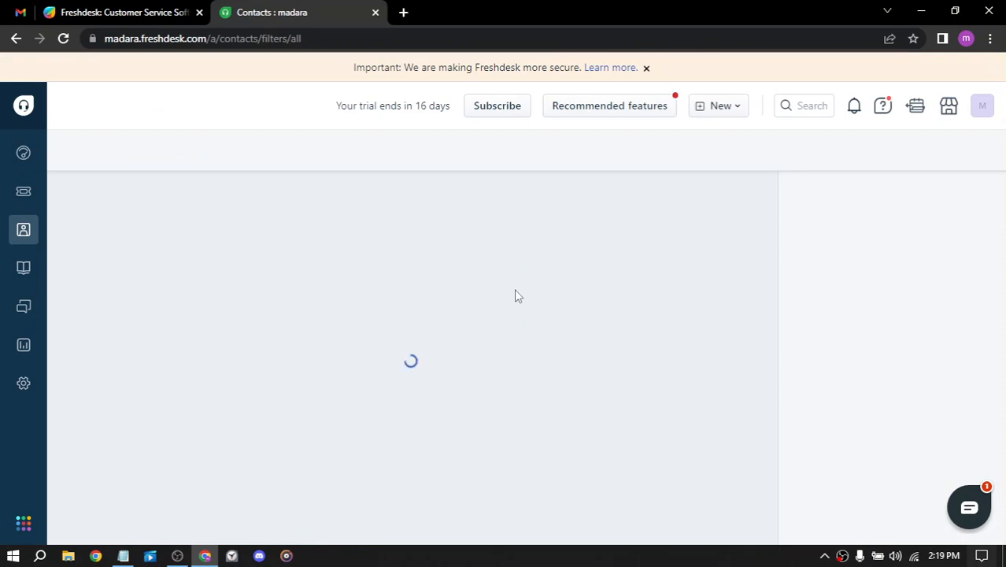
pyautogui.scroll(-5, 516, 289)
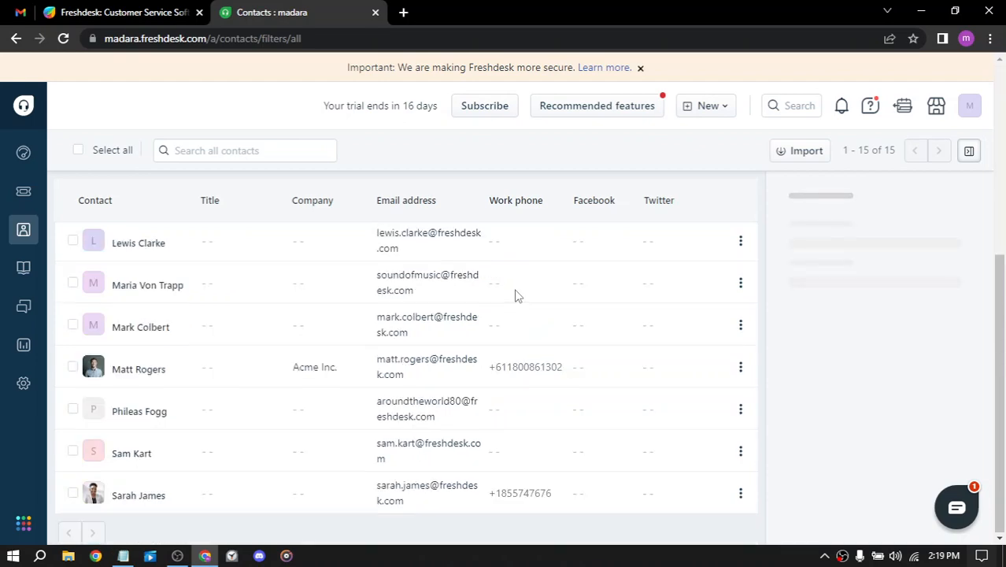
pyautogui.scroll(4, 517, 290)
pyautogui.scroll(1, 518, 293)
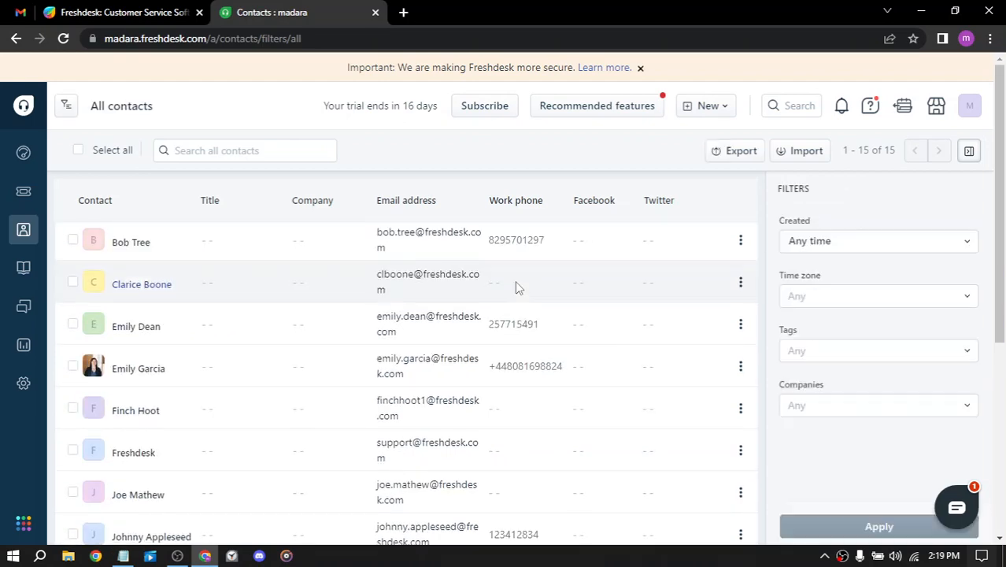
# Step: Open the first listed contact for editing, review its details, and close the form without changes
pyautogui.click(743, 244)
pyautogui.click(705, 275)
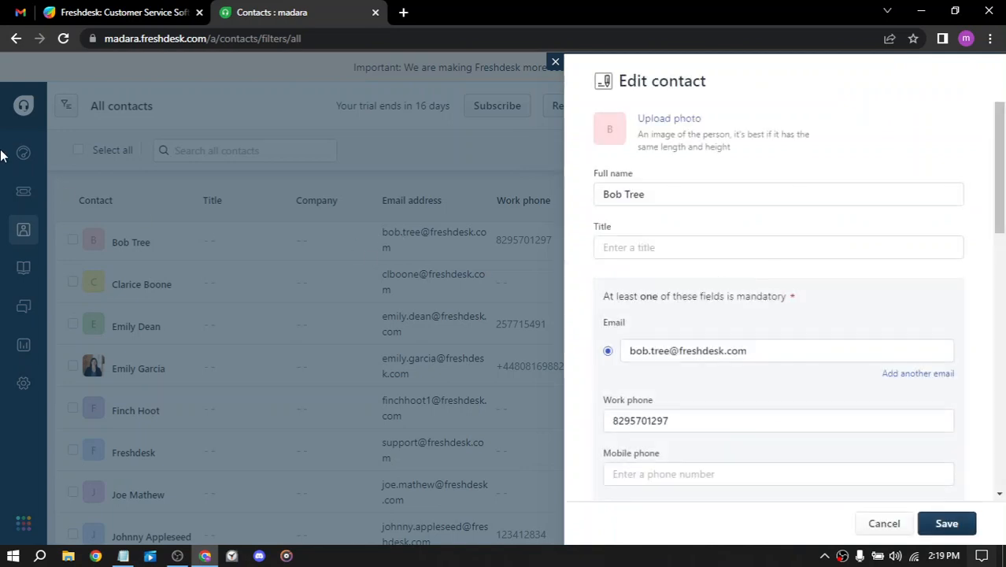
pyautogui.scroll(-10, 832, 249)
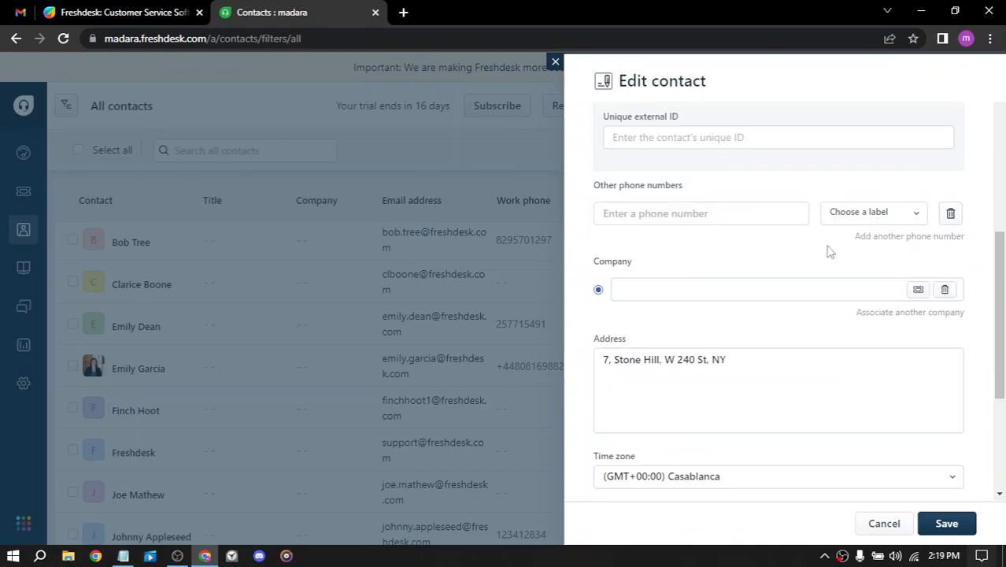
pyautogui.scroll(6, 827, 249)
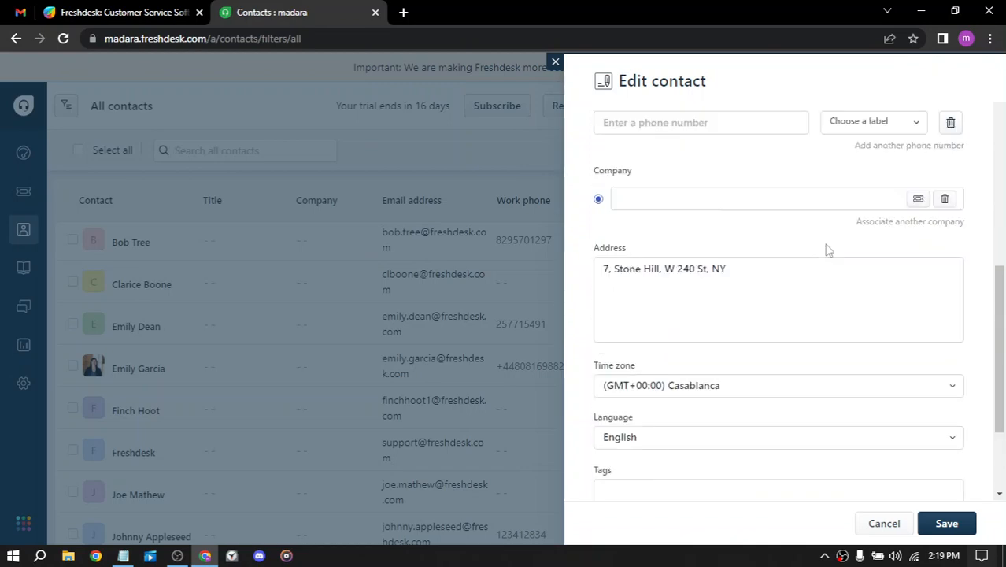
pyautogui.click(197, 196)
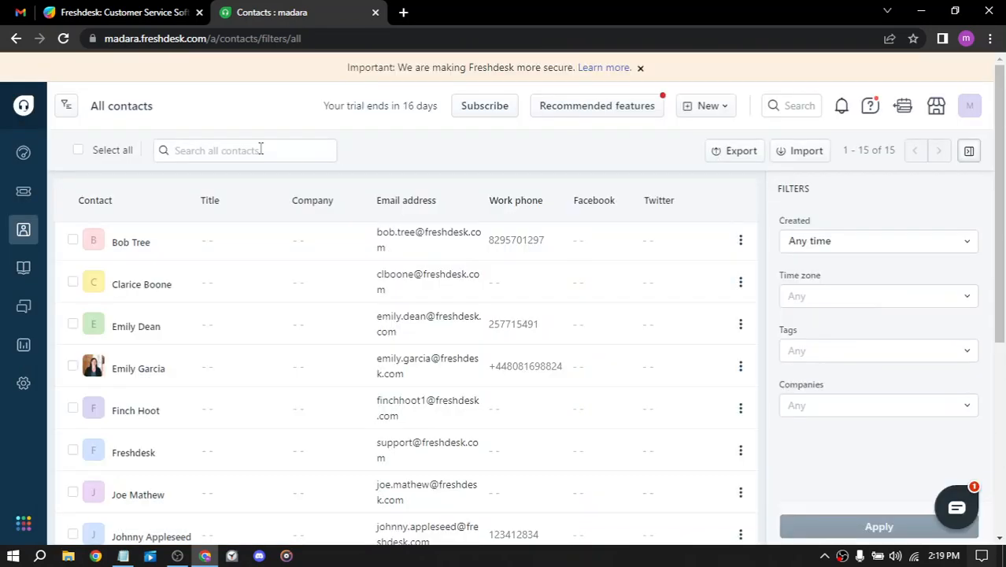
# Step: Start a new report in Analytics and place a Text widget near the top of Page 1
pyautogui.click(22, 155)
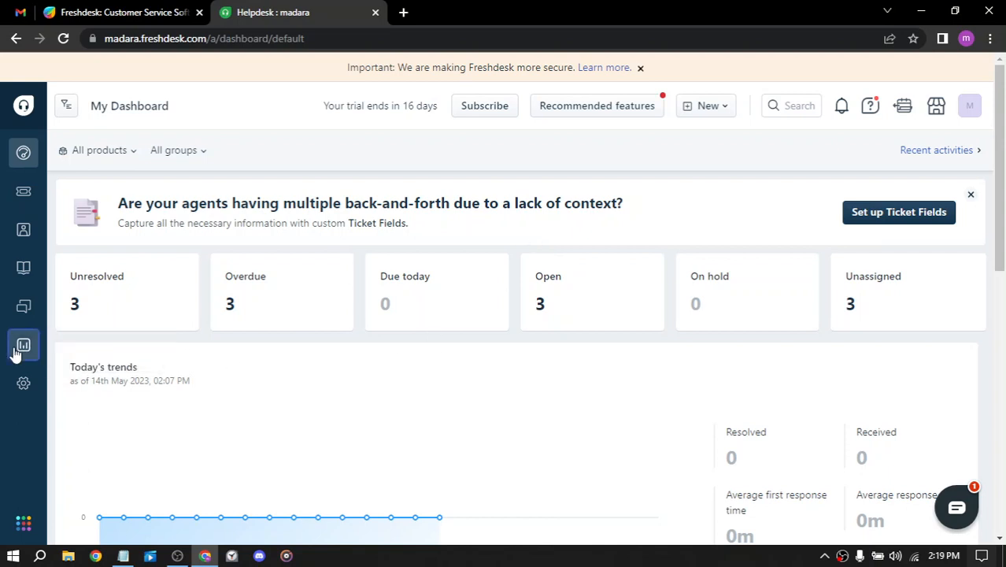
pyautogui.click(92, 356)
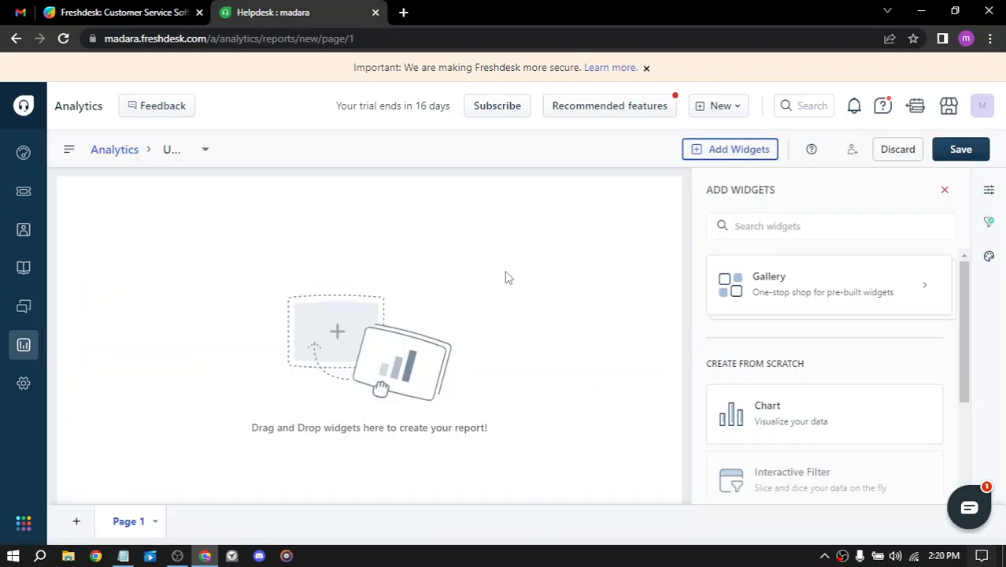
pyautogui.scroll(-3, 845, 337)
pyautogui.scroll(1, 845, 337)
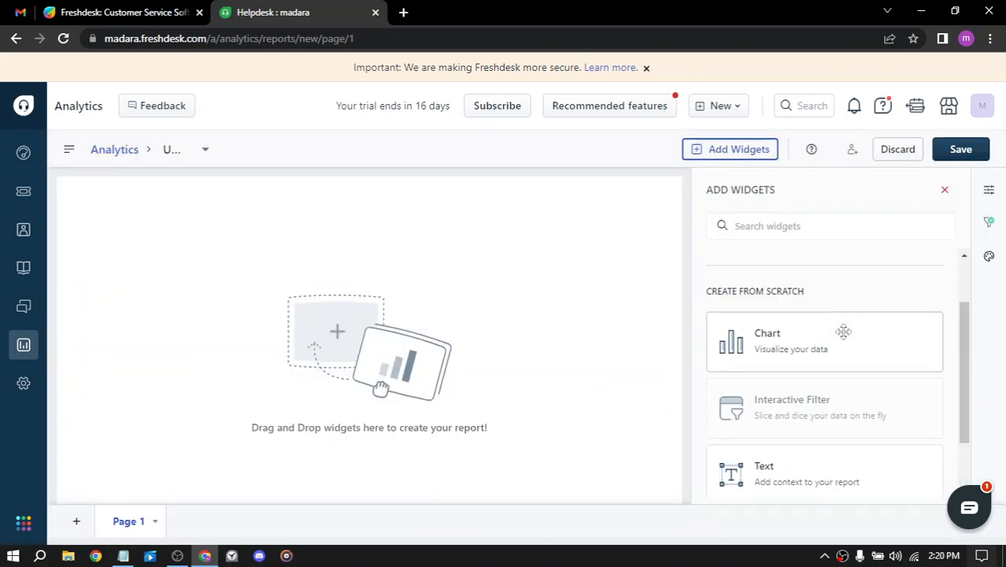
pyautogui.scroll(-1, 843, 333)
pyautogui.moveTo(816, 419); pyautogui.dragTo(189, 241)
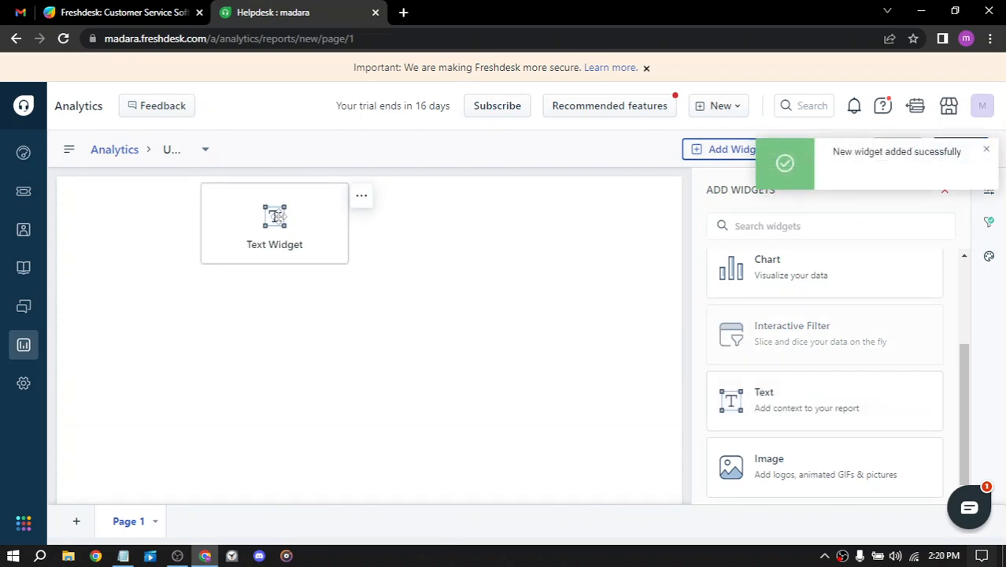
# Step: Open the Text widget's configuration and rename the widget to "hi"
pyautogui.click(277, 220)
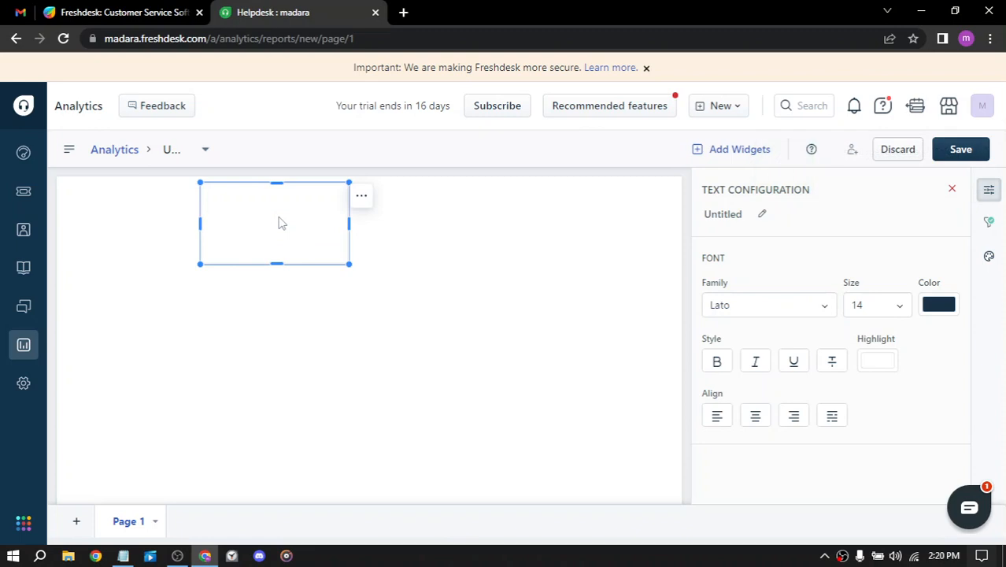
pyautogui.click(768, 220)
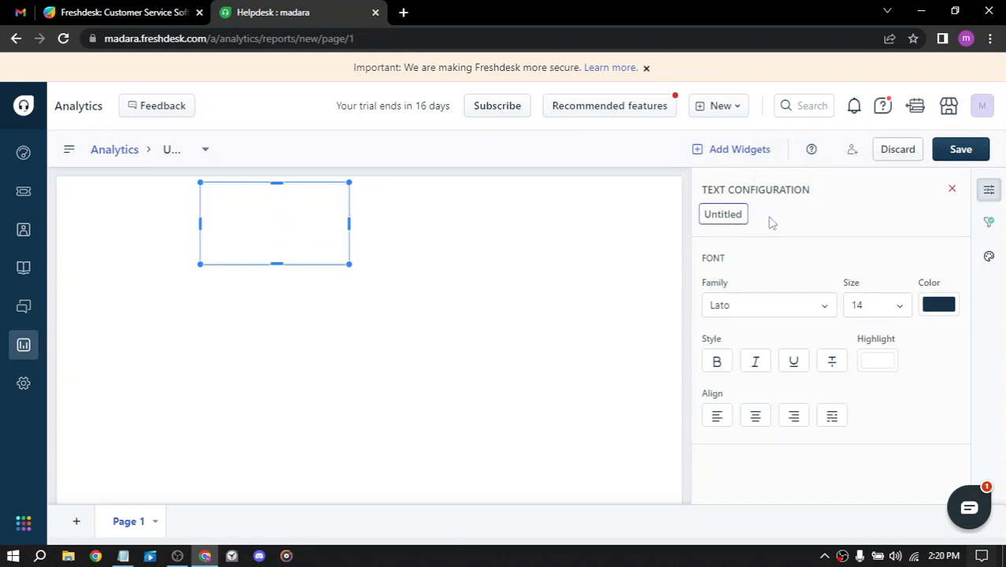
pyautogui.press('BackSpace')
pyautogui.press('BackSpace')
pyautogui.press('BackSpace')
pyautogui.press('BackSpace')
pyautogui.press('BackSpace')
pyautogui.press('BackSpace')
pyautogui.press('BackSpace')
pyautogui.press('BackSpace')
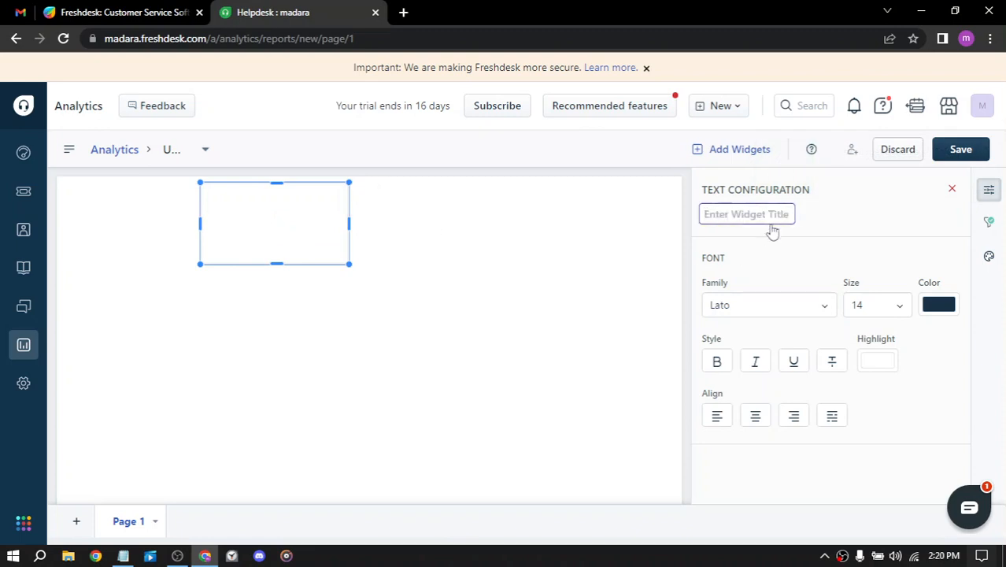
pyautogui.write('hi')
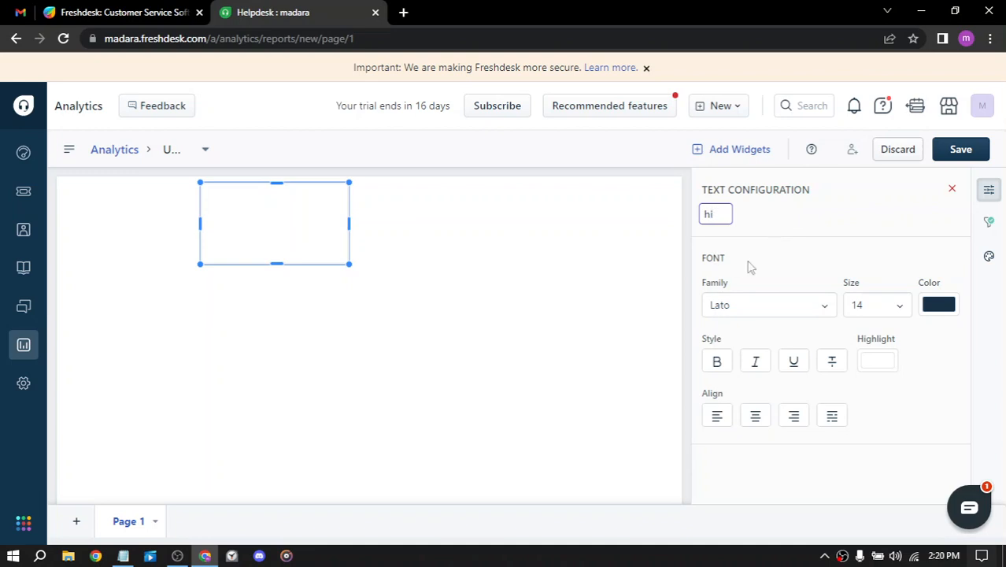
pyautogui.press('Return')
# Step: Set the Text widget's font to Noto Serif, size 16, in bold, leaving its title as "hi"
pyautogui.click(759, 305)
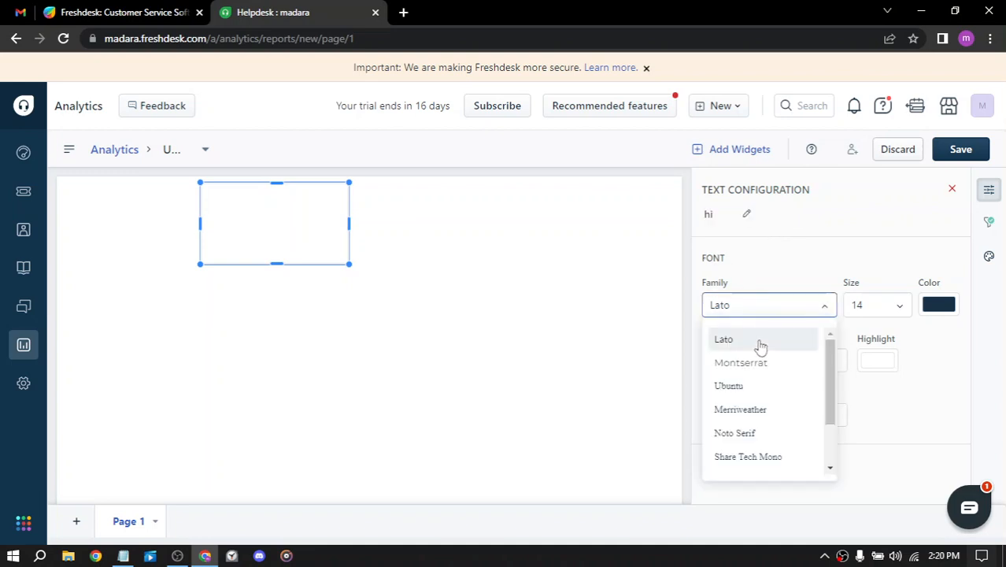
pyautogui.click(753, 433)
pyautogui.click(905, 307)
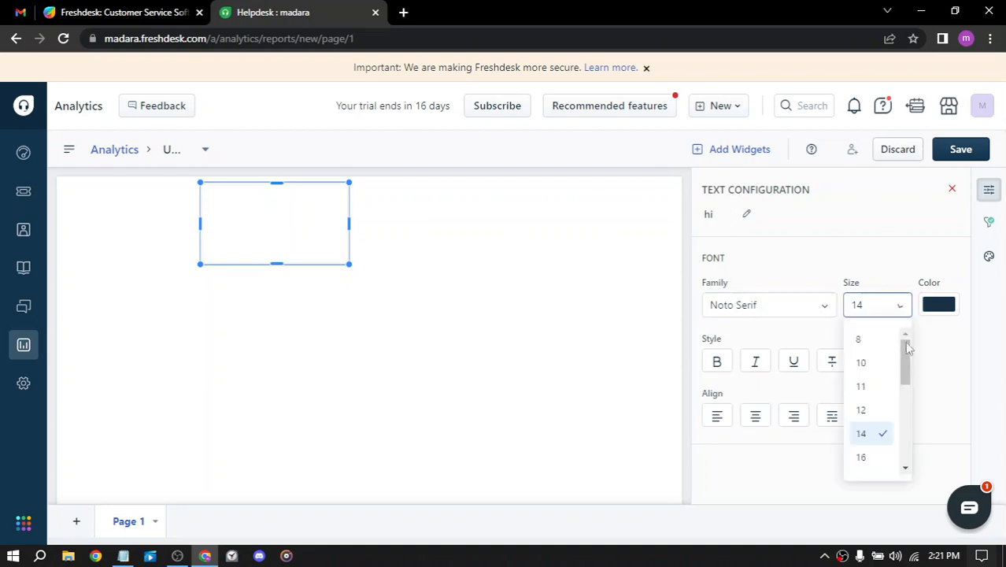
pyautogui.click(861, 457)
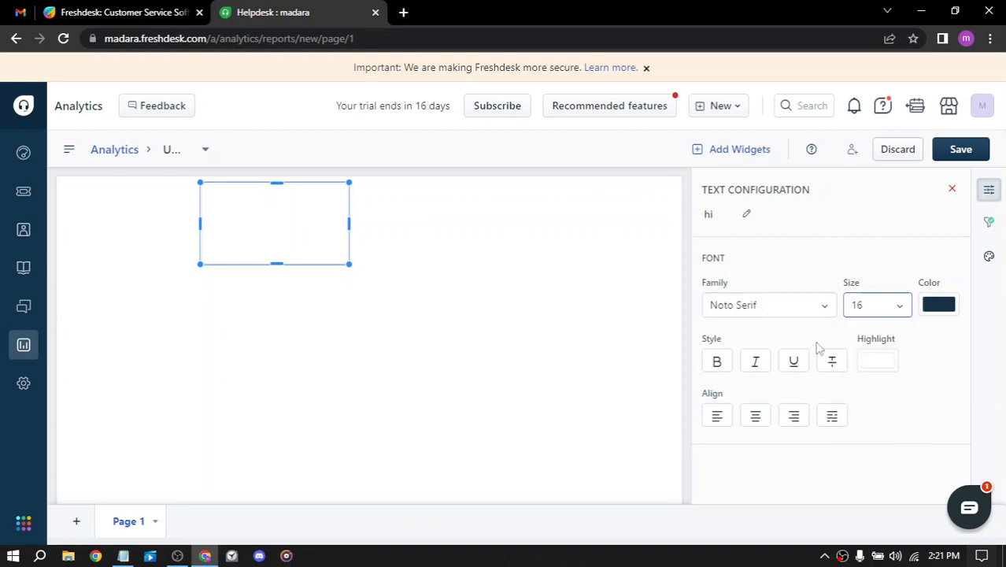
pyautogui.click(717, 361)
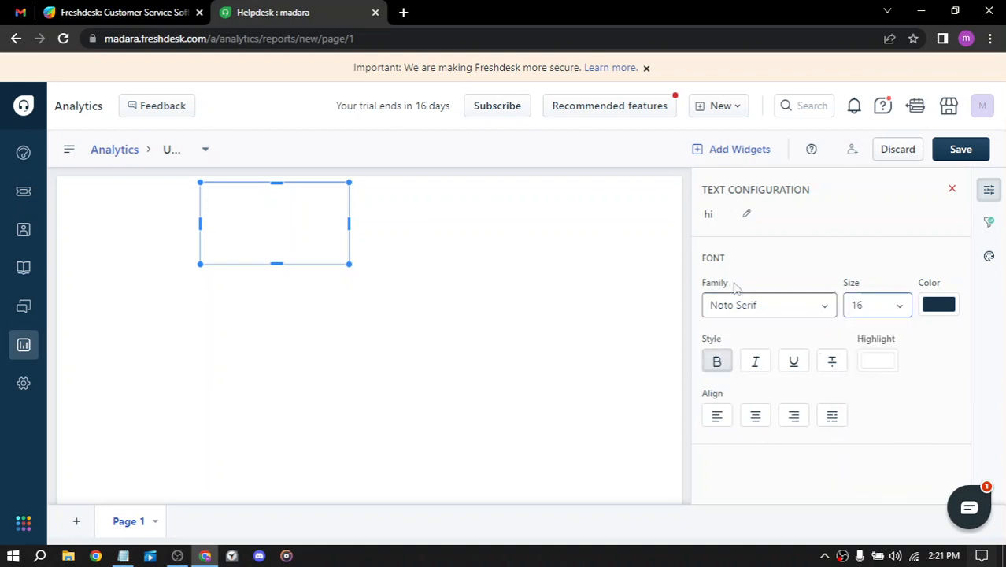
pyautogui.press('Return')
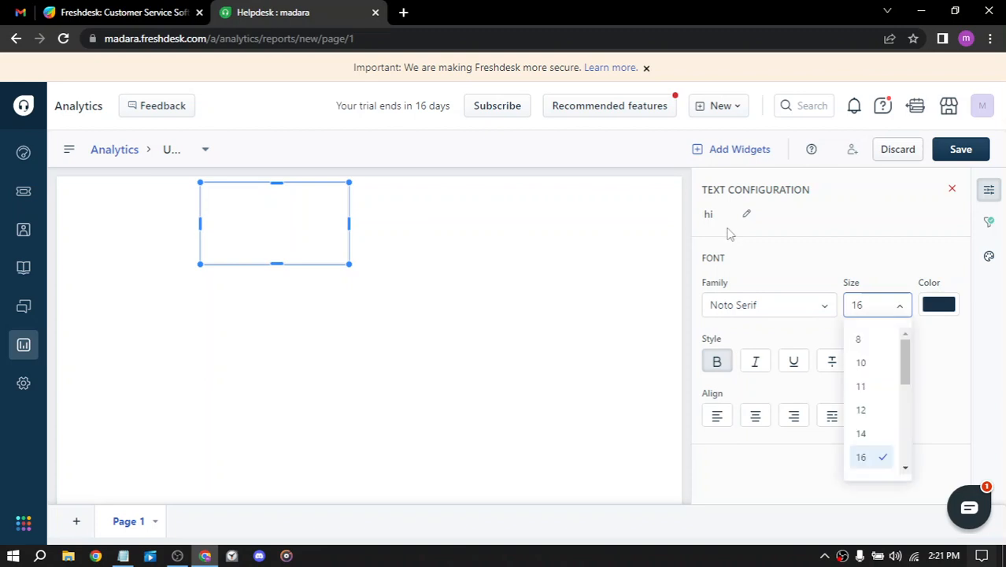
pyautogui.click(863, 264)
pyautogui.click(740, 215)
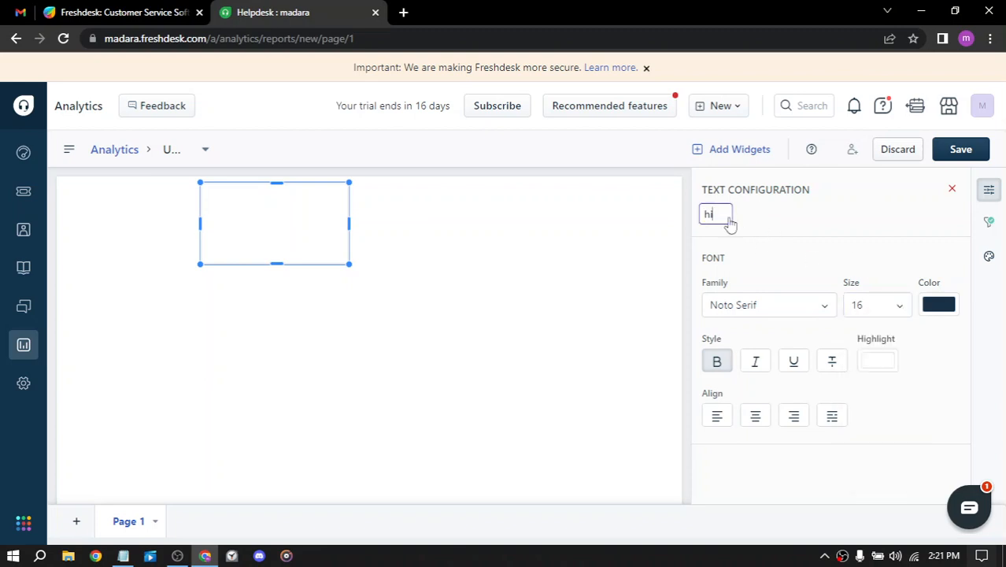
pyautogui.press('Return')
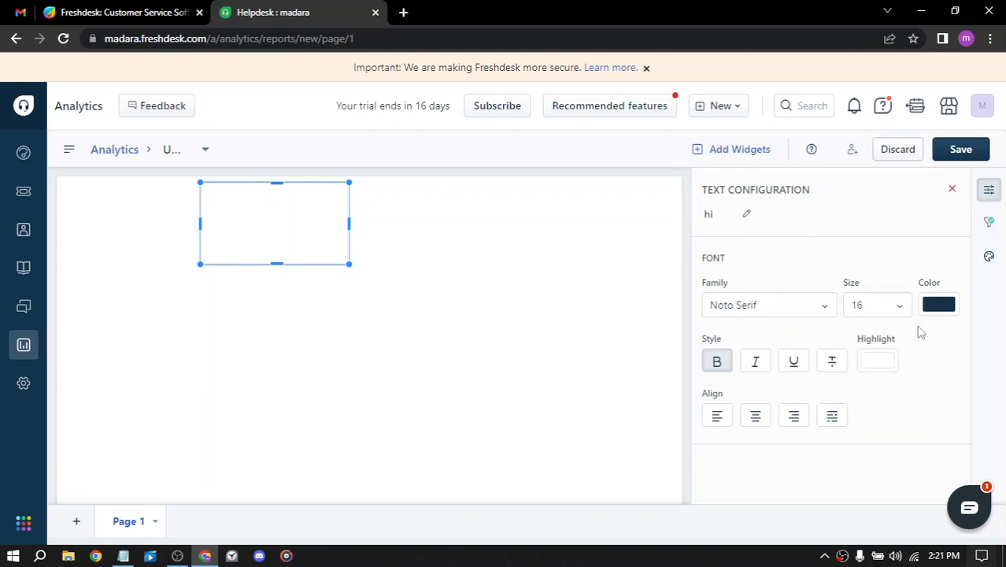
# Step: Close the text configuration and enter "hojfgfhddshshs" as the Text widget's content
pyautogui.click(952, 190)
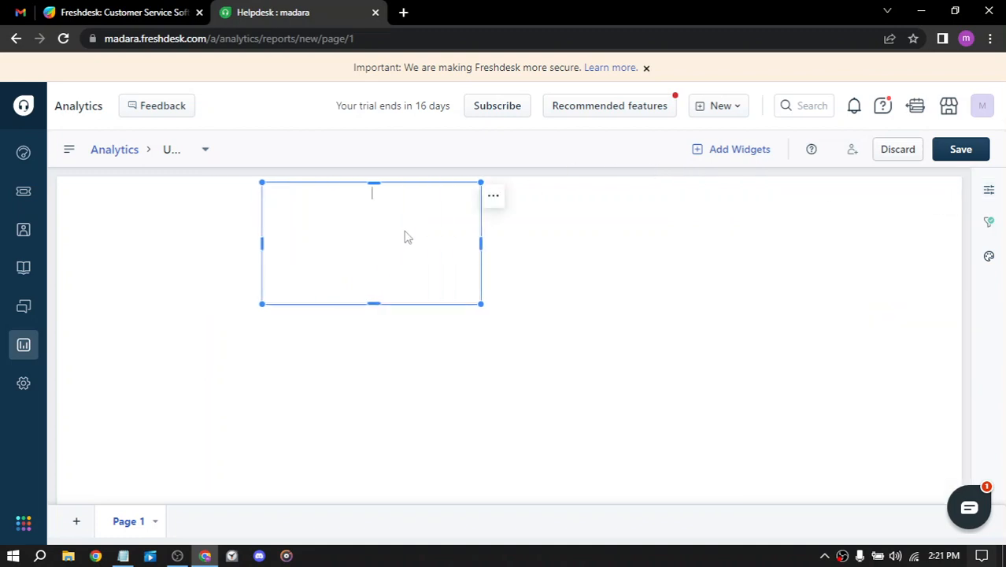
pyautogui.write('hojfgfhddshshs')
pyautogui.click(577, 252)
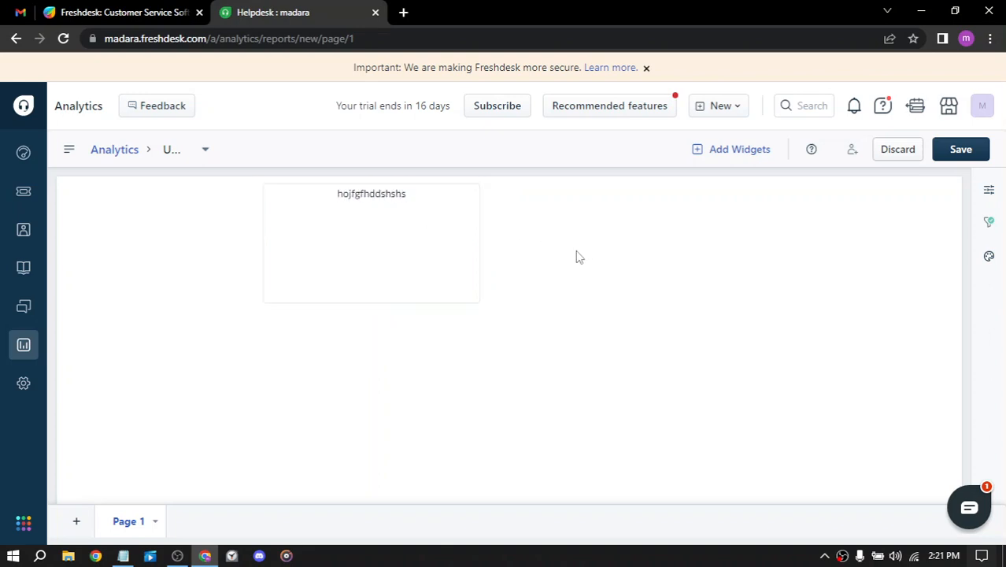
# Step: Set the report's display mode to Portrait, with the grid shown only on snap, and close the report configuration
pyautogui.click(991, 193)
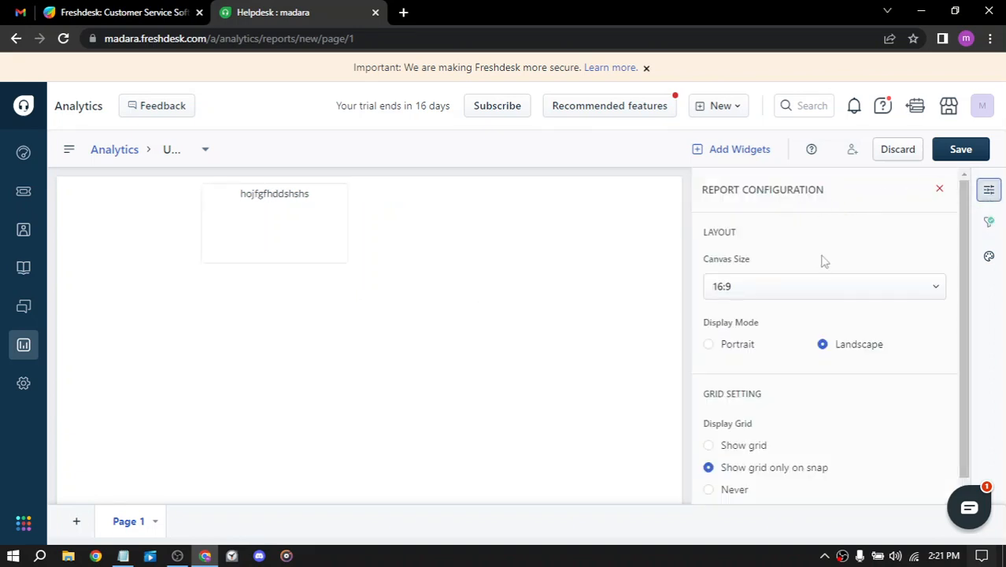
pyautogui.scroll(-1, 822, 260)
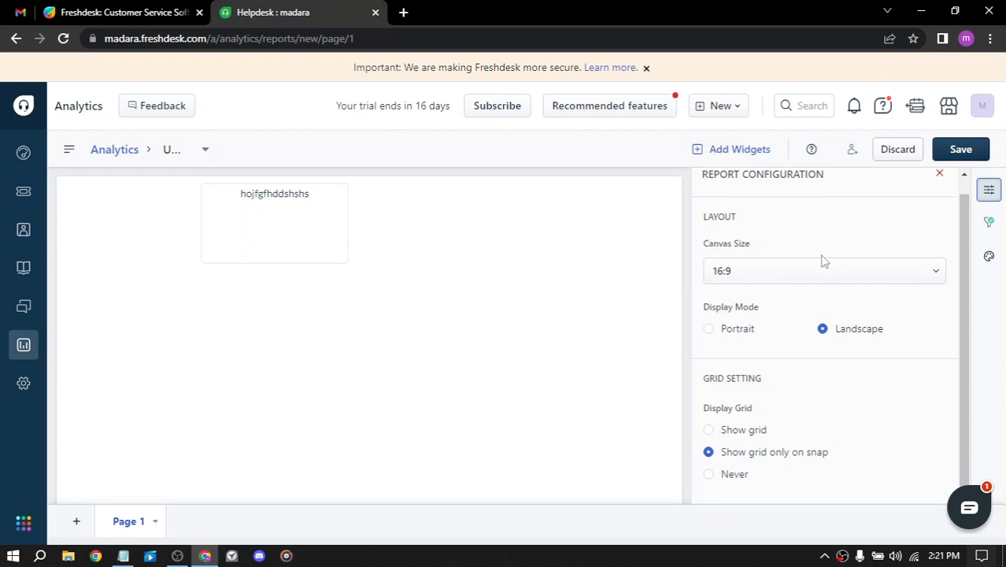
pyautogui.click(711, 331)
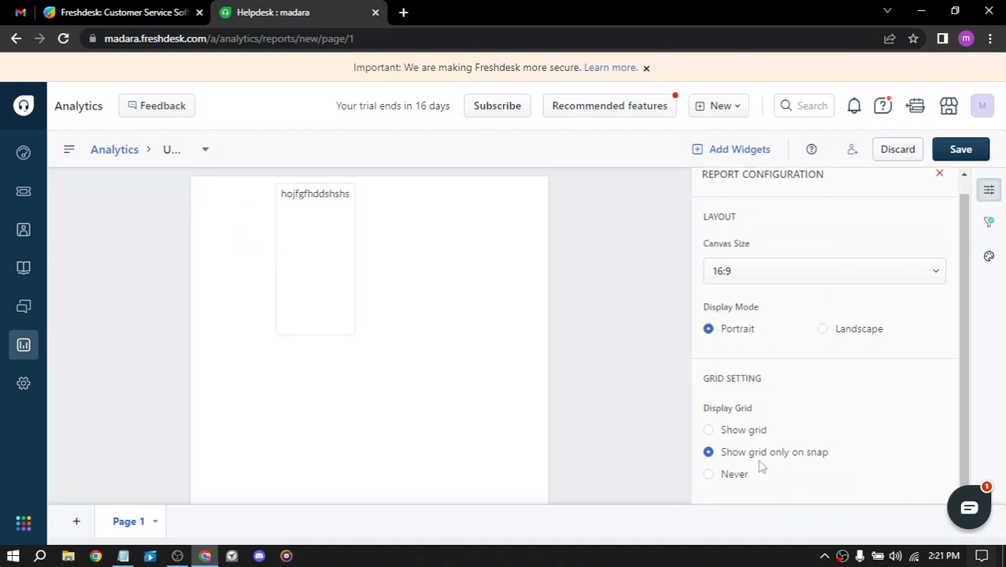
pyautogui.click(708, 431)
pyautogui.click(708, 454)
pyautogui.click(941, 176)
# Step: Add a Chart widget from scratch to Page 1, below the level of the Text widget's top edge
pyautogui.click(748, 158)
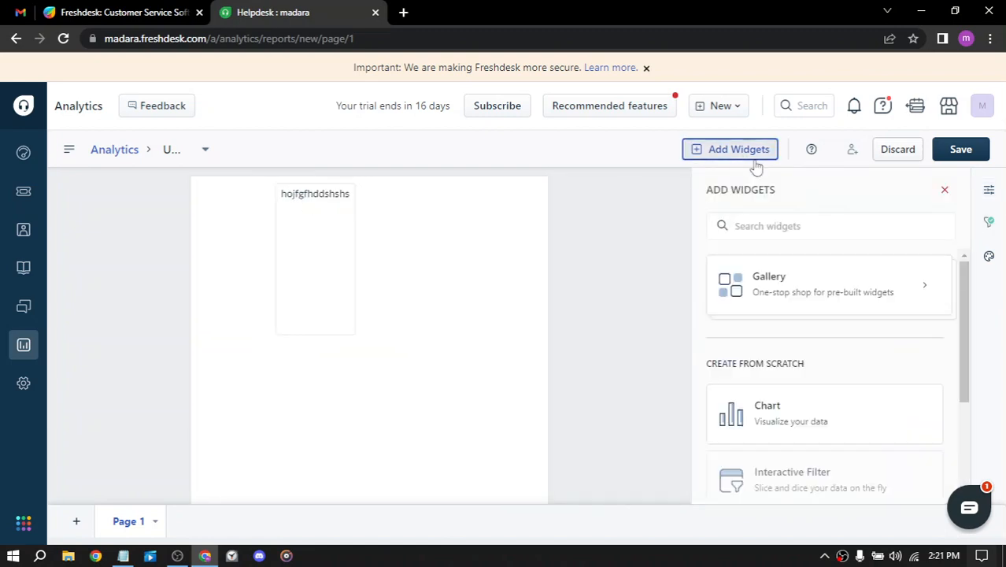
pyautogui.scroll(-2, 825, 323)
pyautogui.moveTo(779, 266); pyautogui.dragTo(338, 381)
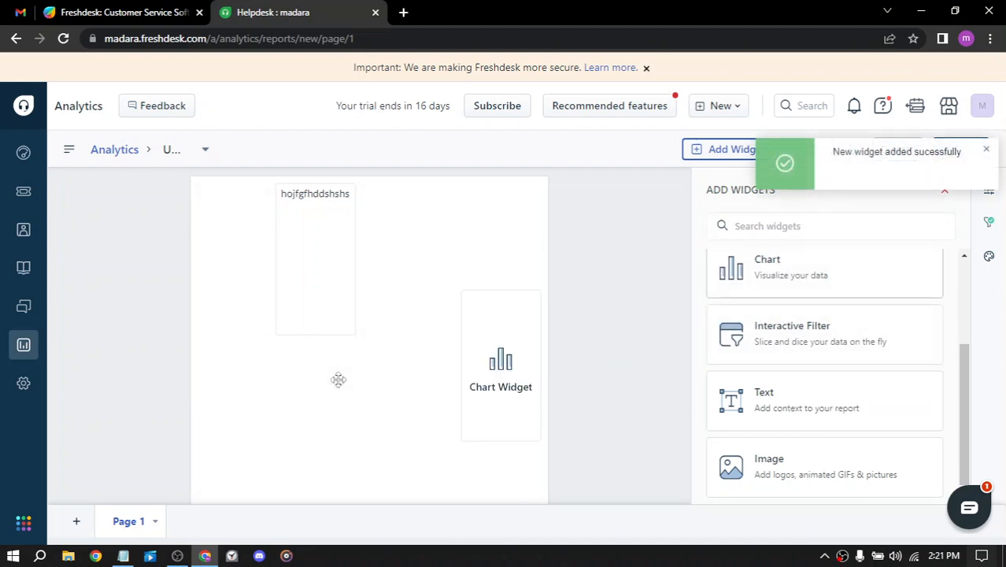
# Step: Add a metric to the Chart widget showing the Maximum of No of times reopened
pyautogui.click(499, 372)
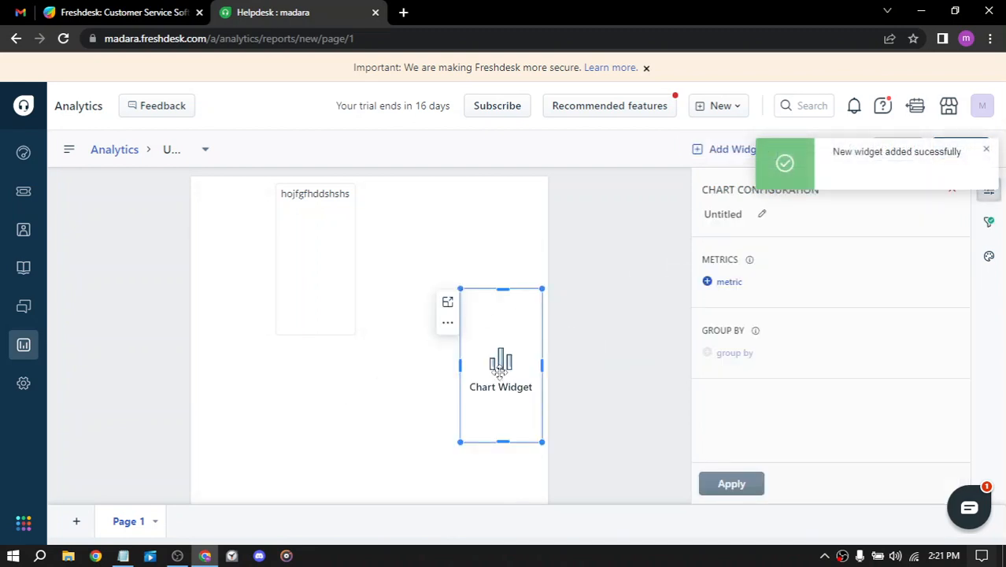
pyautogui.click(725, 285)
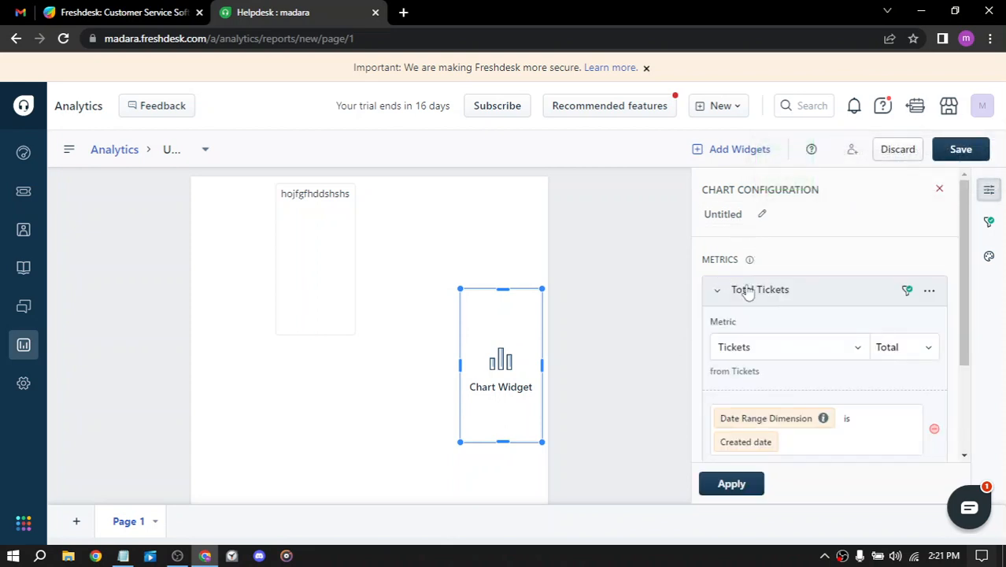
pyautogui.click(866, 354)
pyautogui.scroll(-1, 786, 431)
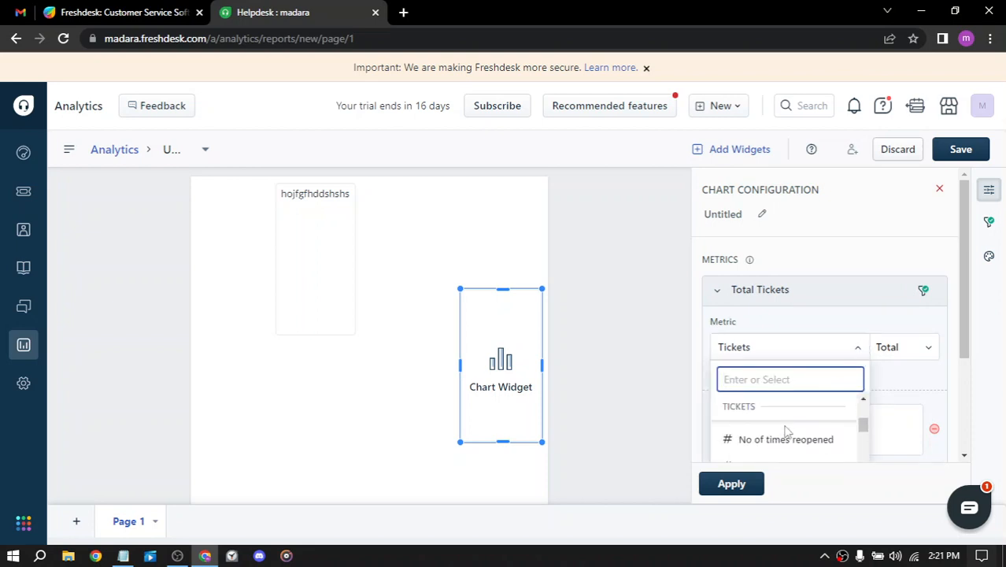
pyautogui.click(785, 439)
pyautogui.click(930, 353)
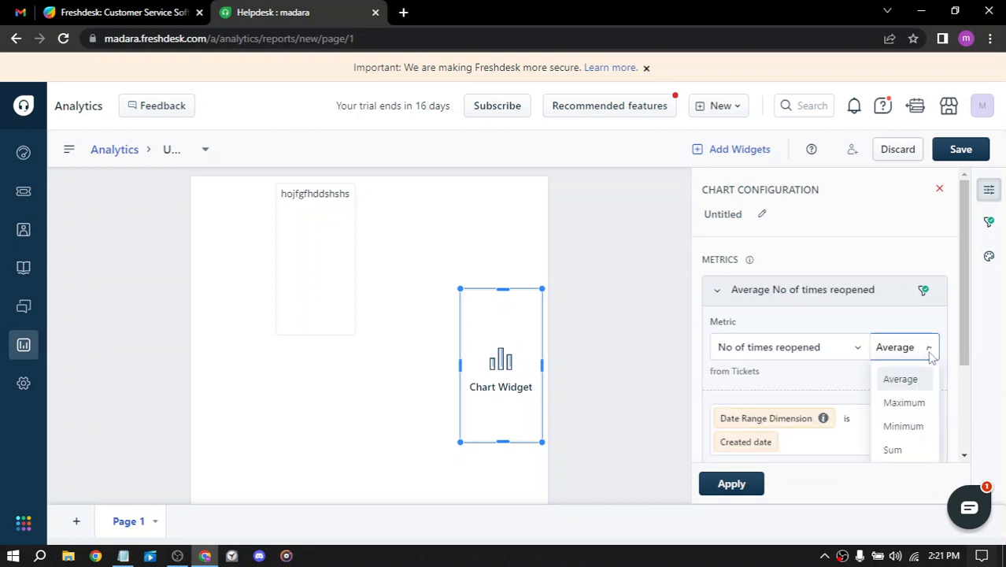
pyautogui.click(906, 404)
# Step: Add a second metric for Total Tickets to the Chart widget and apply the configuration
pyautogui.scroll(-2, 872, 405)
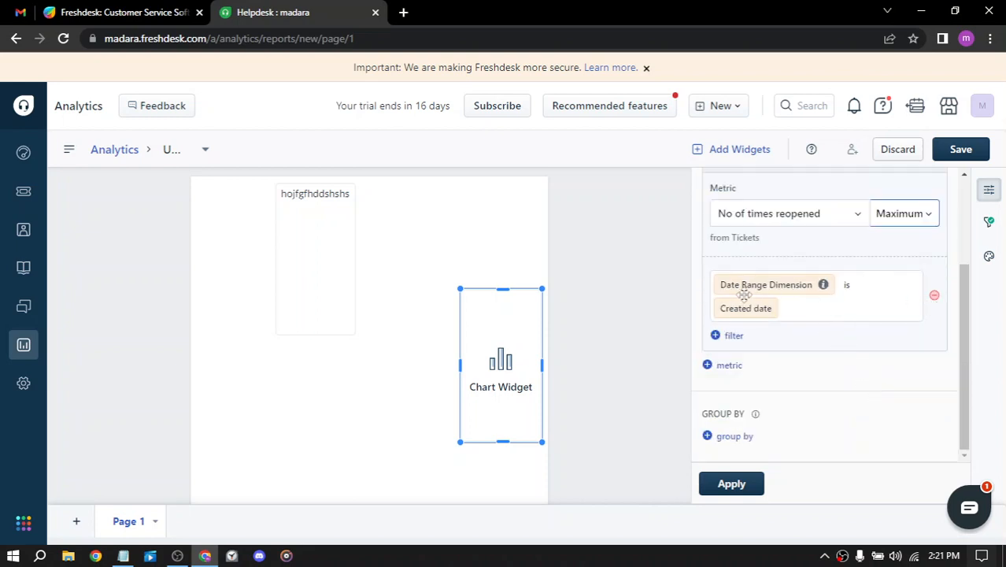
pyautogui.click(722, 372)
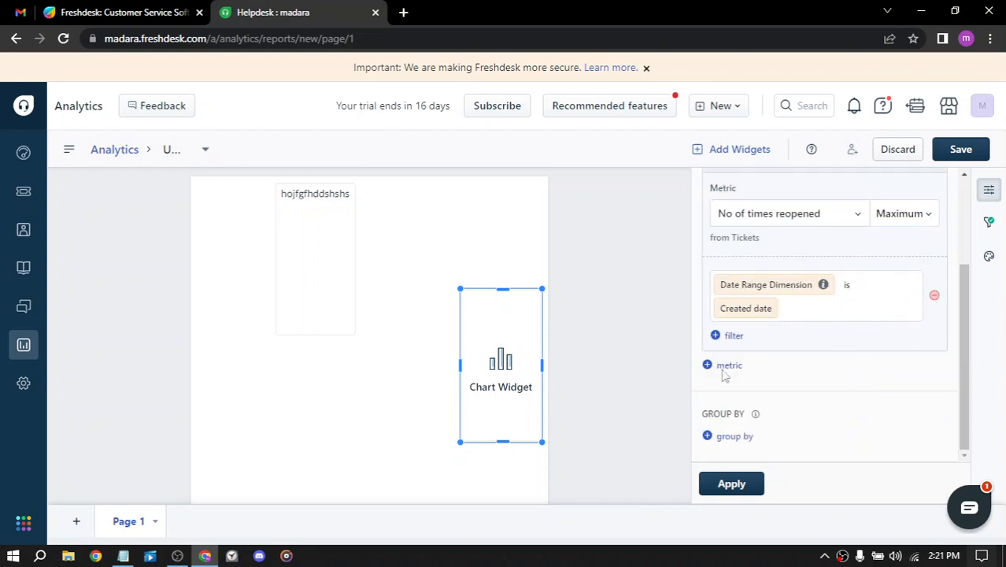
pyautogui.click(726, 370)
pyautogui.scroll(-2, 816, 371)
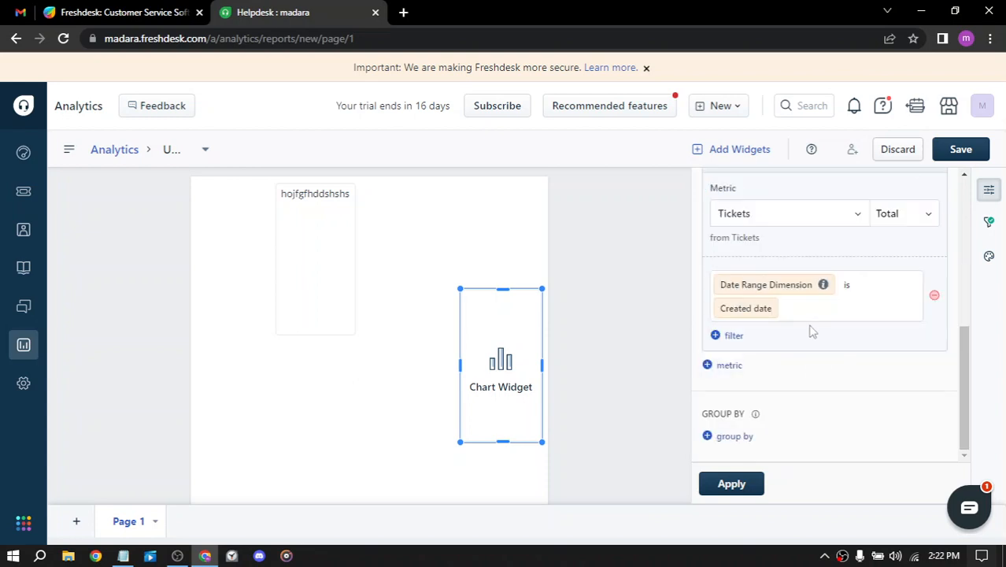
pyautogui.click(732, 484)
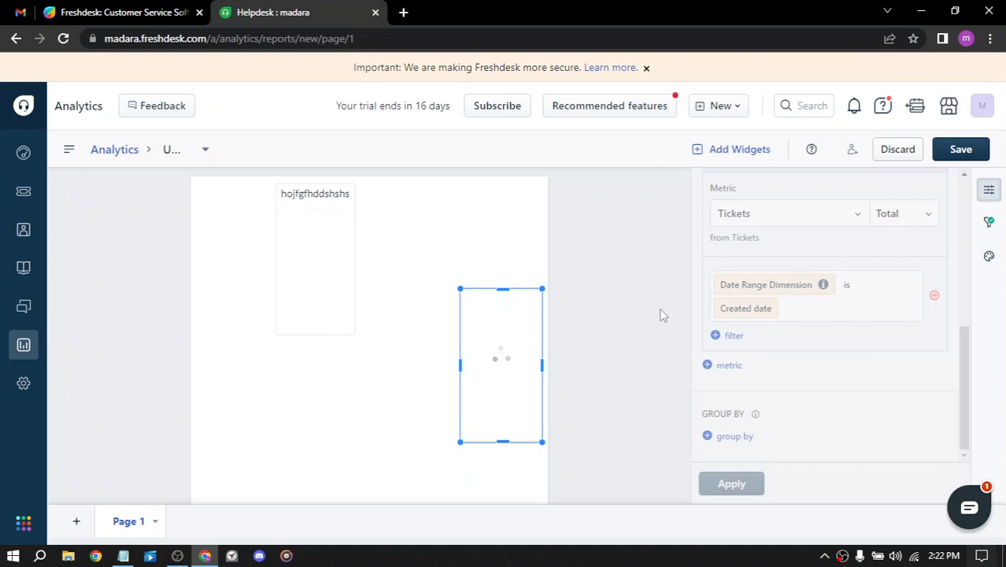
# Step: Move the Chart widget toward the page's centre and widen it to about two and a half times its width
pyautogui.moveTo(490, 364)
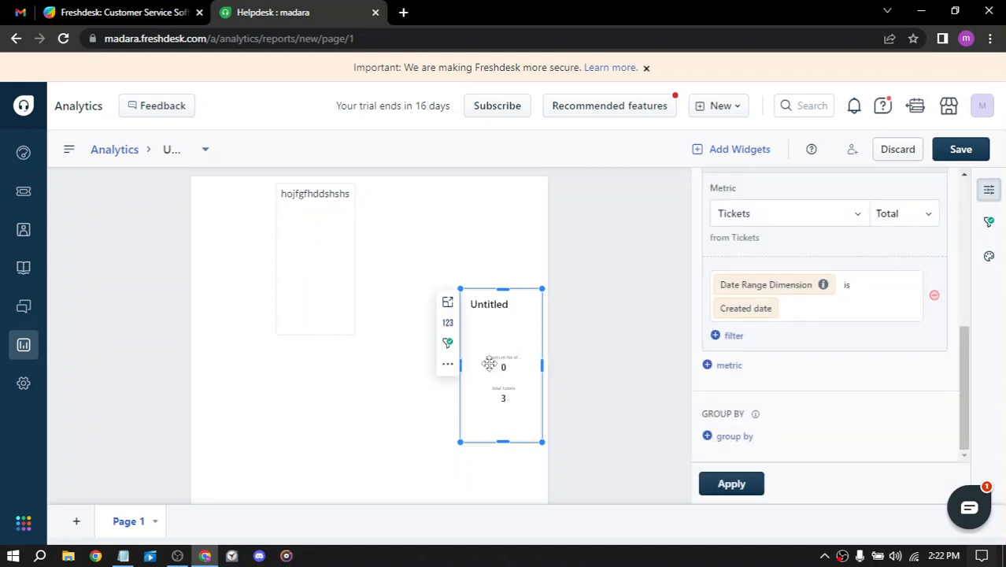
pyautogui.moveTo(459, 369); pyautogui.dragTo(412, 303)
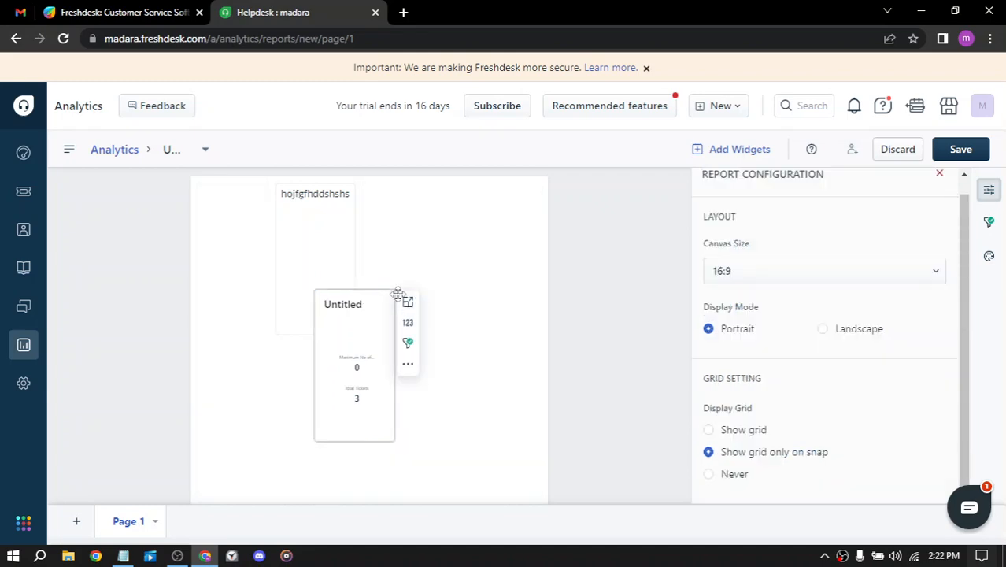
pyautogui.click(399, 356)
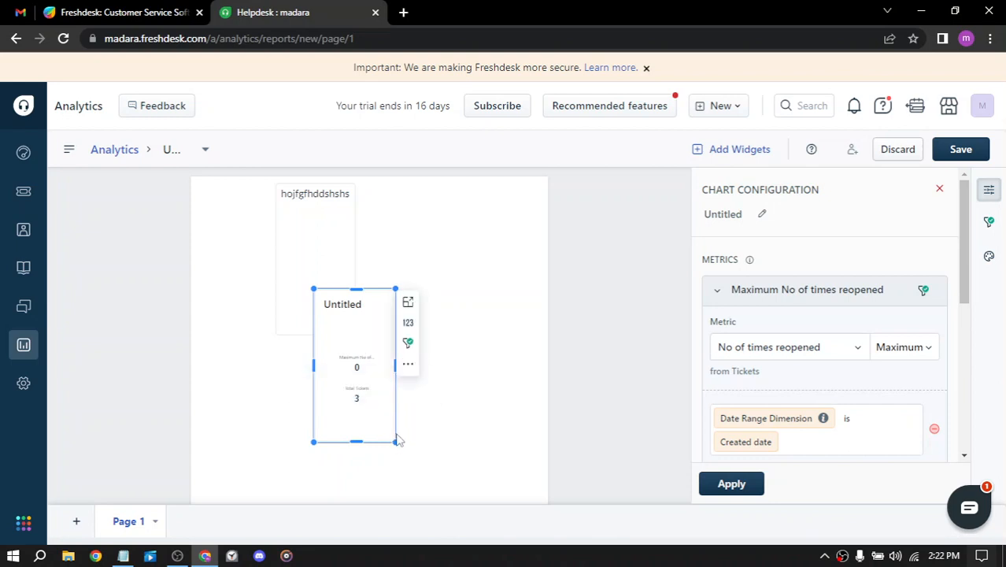
pyautogui.moveTo(394, 442); pyautogui.dragTo(523, 443)
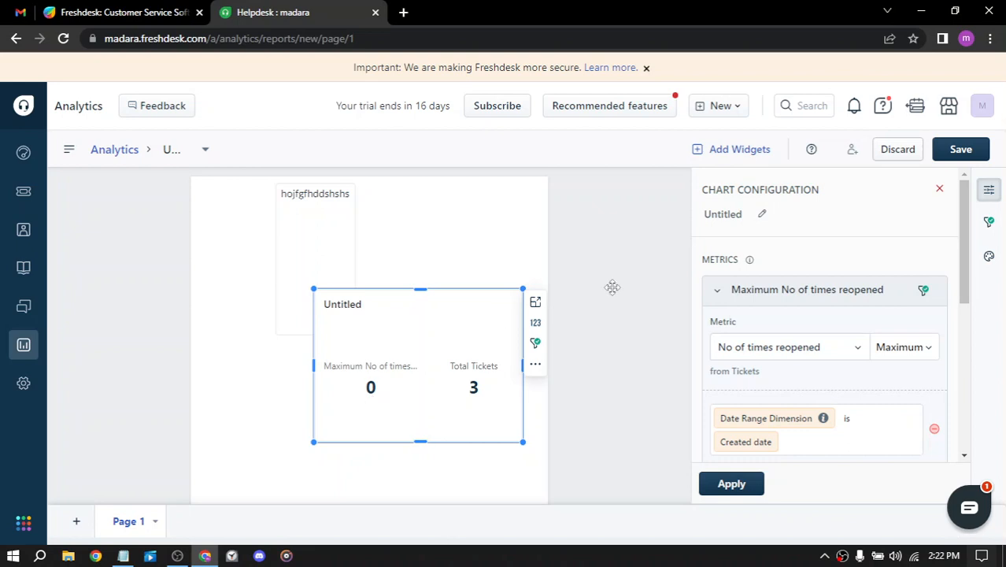
# Step: Open the account's profile settings and enter the profile owner's first name as the signature
pyautogui.click(980, 110)
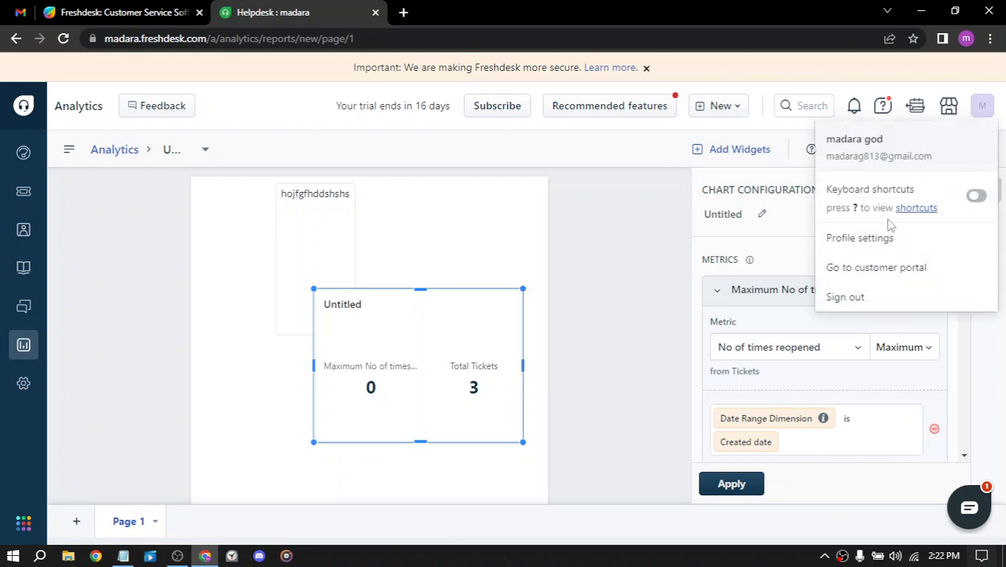
pyautogui.click(868, 241)
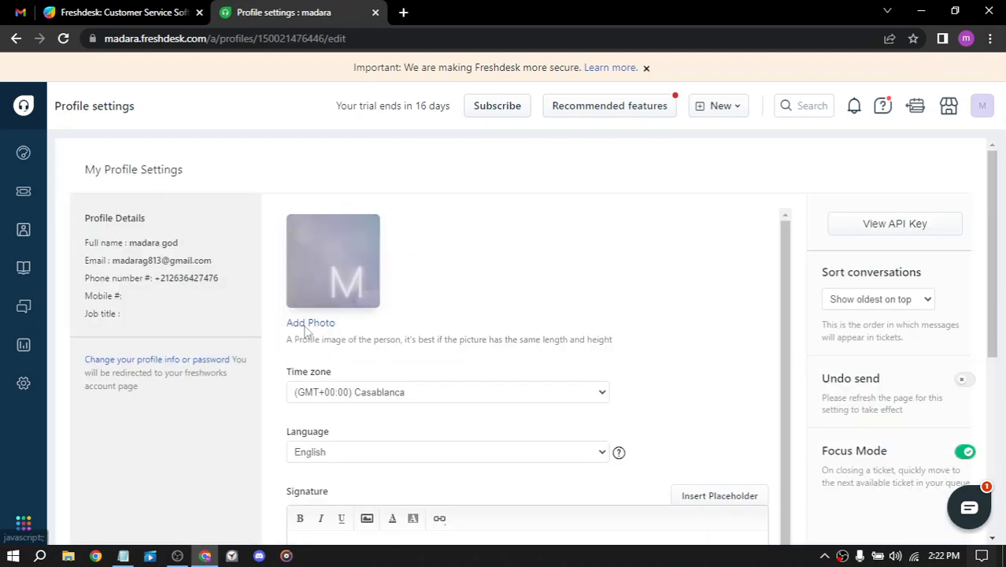
pyautogui.scroll(-2, 473, 233)
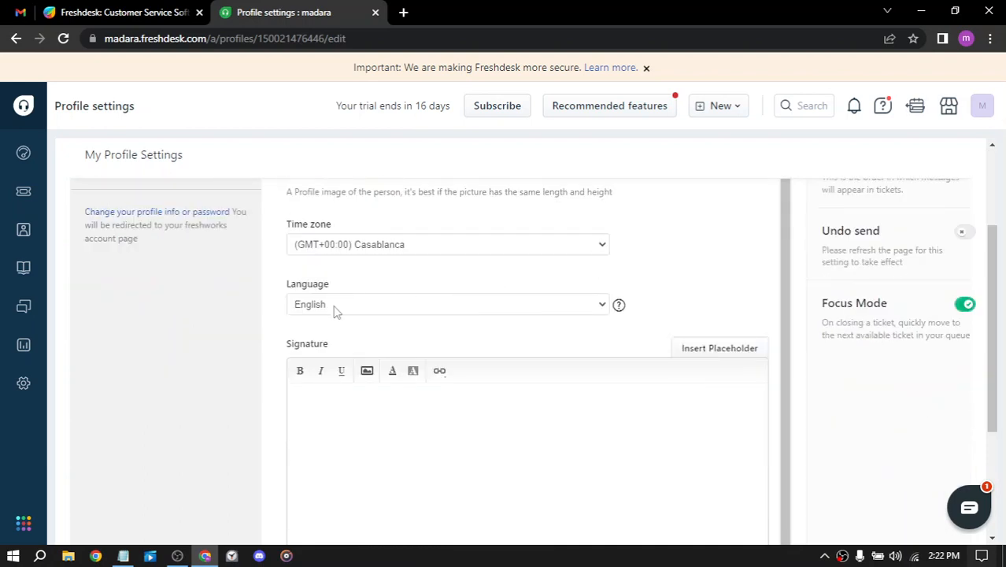
pyautogui.click(357, 419)
pyautogui.write('madara')
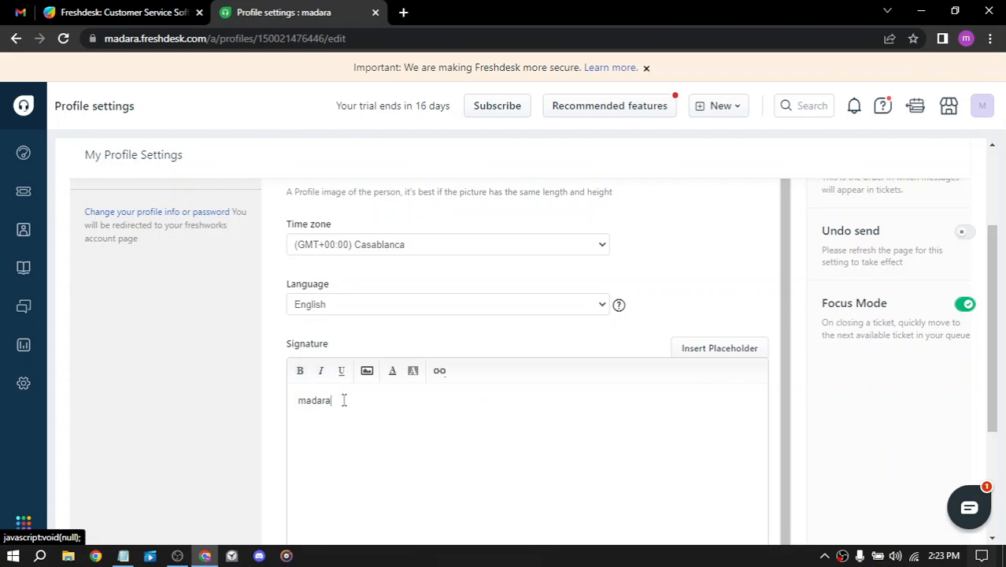
# Step: Format the whole signature text as bold, italic and underlined
pyautogui.moveTo(337, 402); pyautogui.dragTo(289, 403)
pyautogui.click(300, 371)
pyautogui.click(321, 371)
pyautogui.click(341, 375)
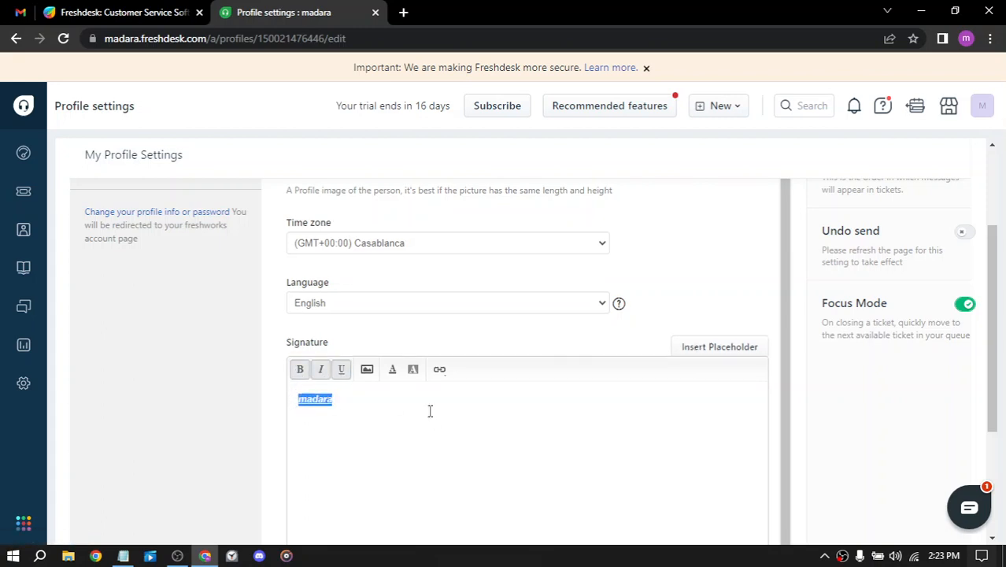
# Step: Browse the signature's available placeholders for Helpdesk, Tickets and Ticket Fields, and close the list without inserting any
pyautogui.click(404, 409)
pyautogui.click(718, 347)
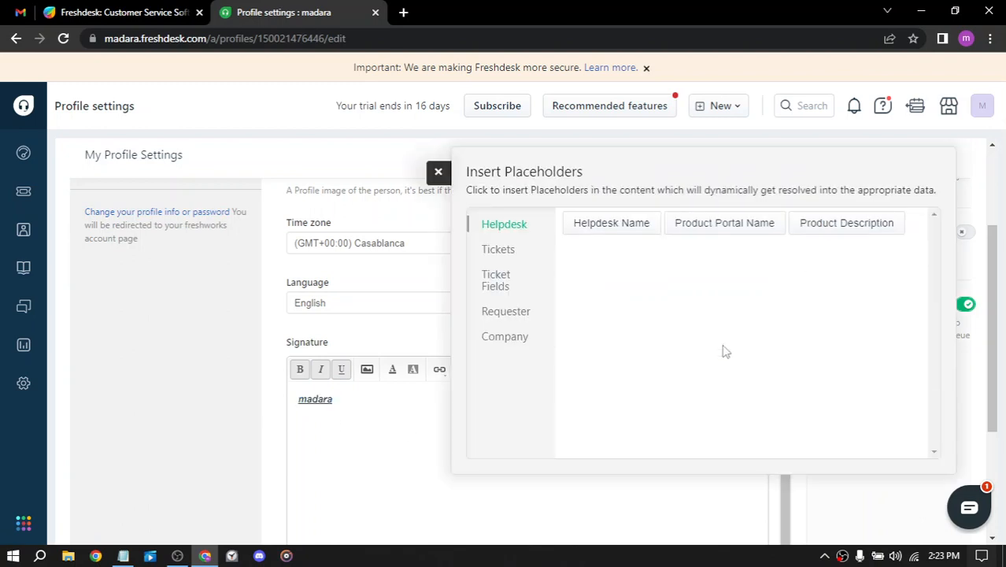
pyautogui.click(513, 247)
pyautogui.click(508, 282)
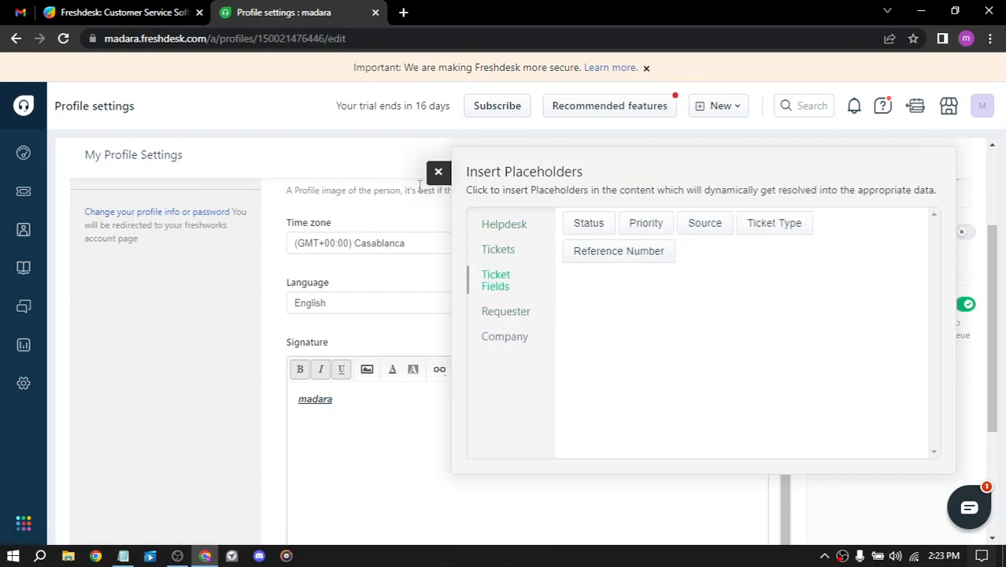
pyautogui.click(439, 174)
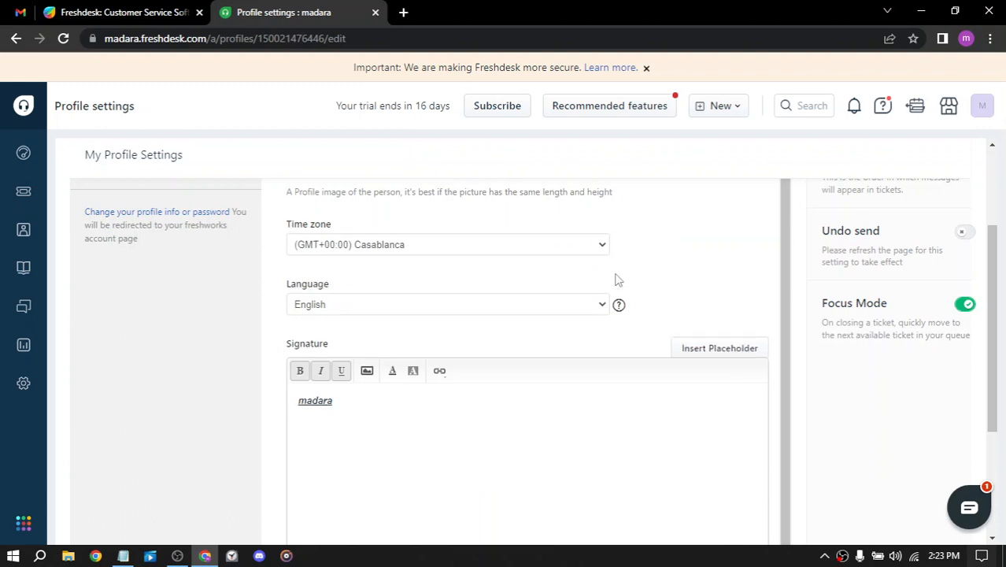
# Step: Look over the profile details and conversation options, and save the profile changes
pyautogui.moveTo(992, 266); pyautogui.dragTo(994, 205)
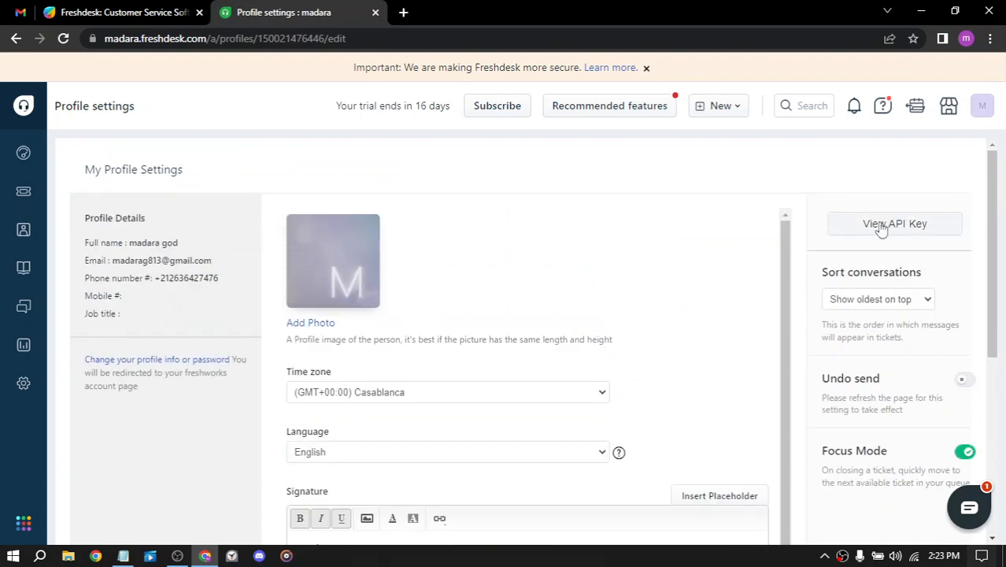
pyautogui.scroll(-1, 909, 284)
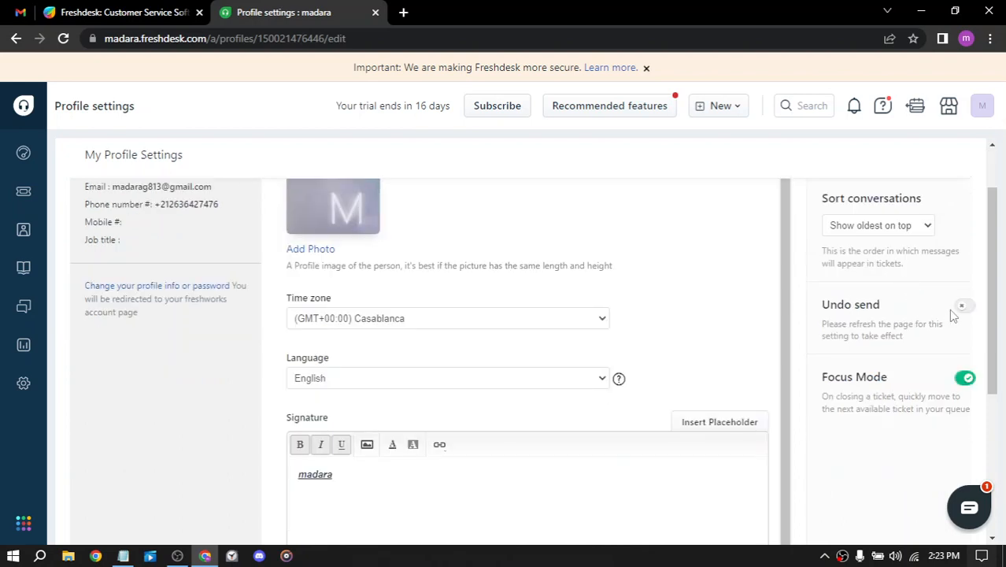
pyautogui.scroll(1, 866, 386)
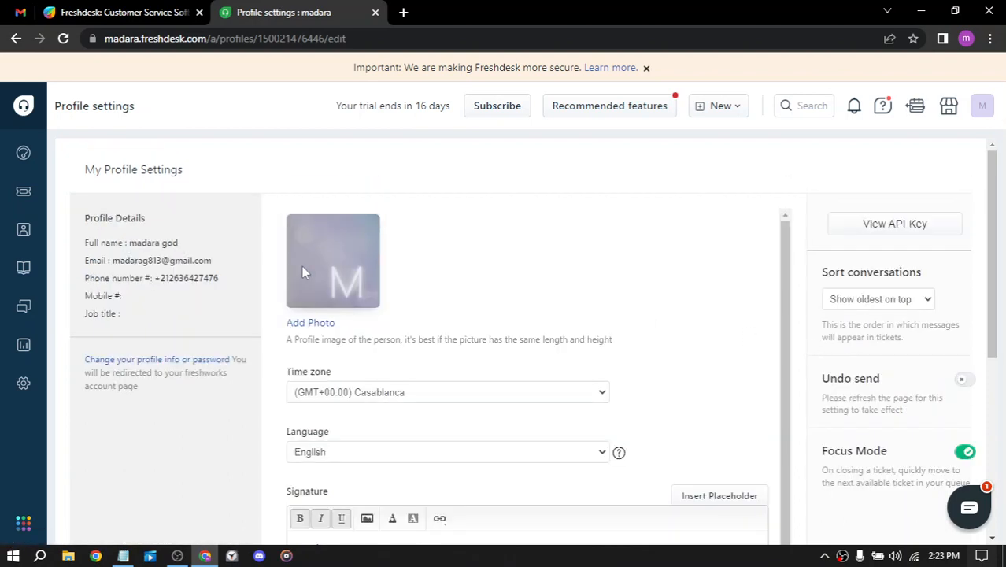
pyautogui.moveTo(97, 259)
pyautogui.mouseDown()
pyautogui.moveTo(155, 243)
pyautogui.moveTo(82, 241)
pyautogui.moveTo(106, 260)
pyautogui.moveTo(208, 278)
pyautogui.moveTo(198, 315)
pyautogui.mouseUp()
pyautogui.click(198, 315)
pyautogui.scroll(-4, 203, 293)
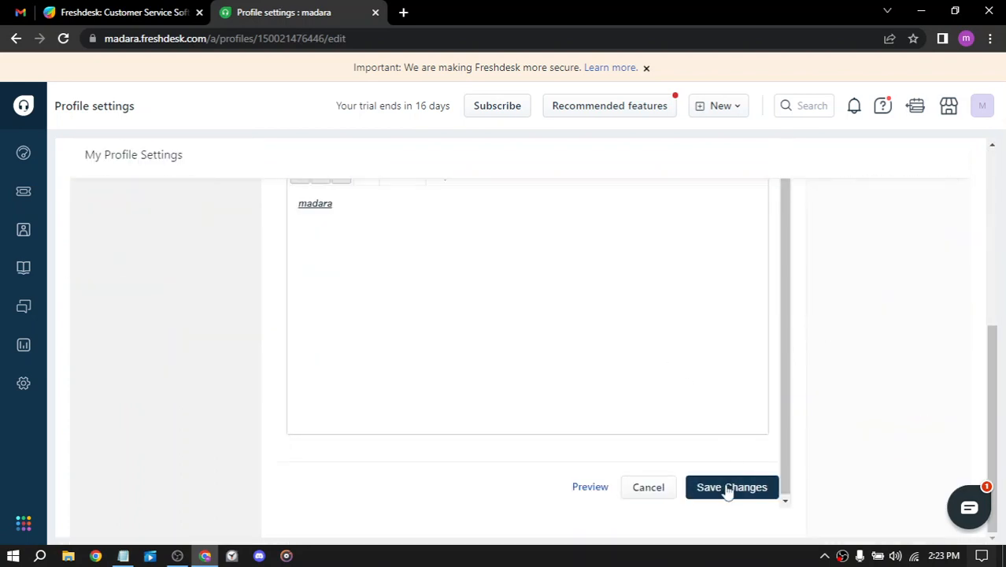
pyautogui.click(720, 487)
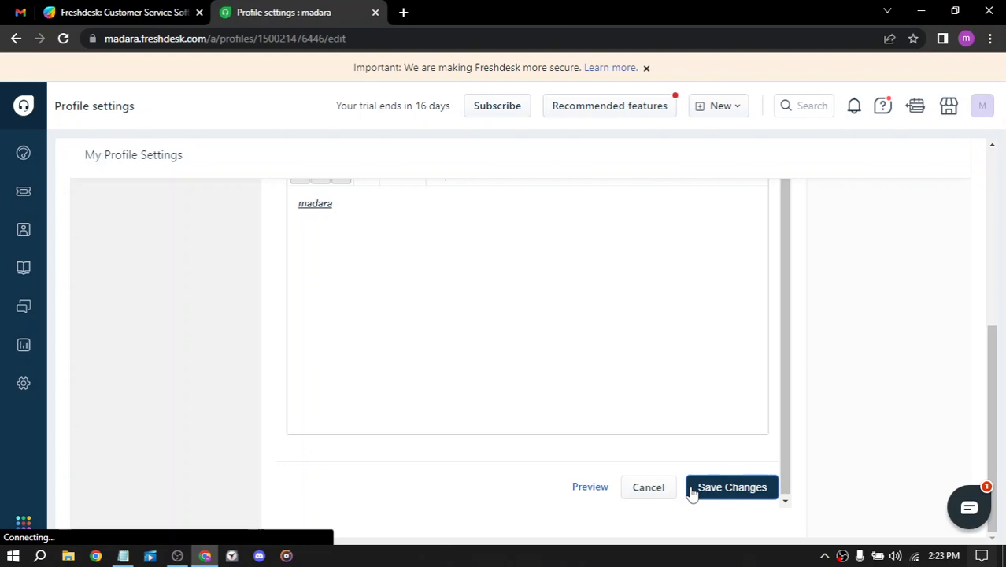
# Step: Open the page for changing the profile info or password, and return to the profile settings to read its redirect note
pyautogui.scroll(5, 615, 325)
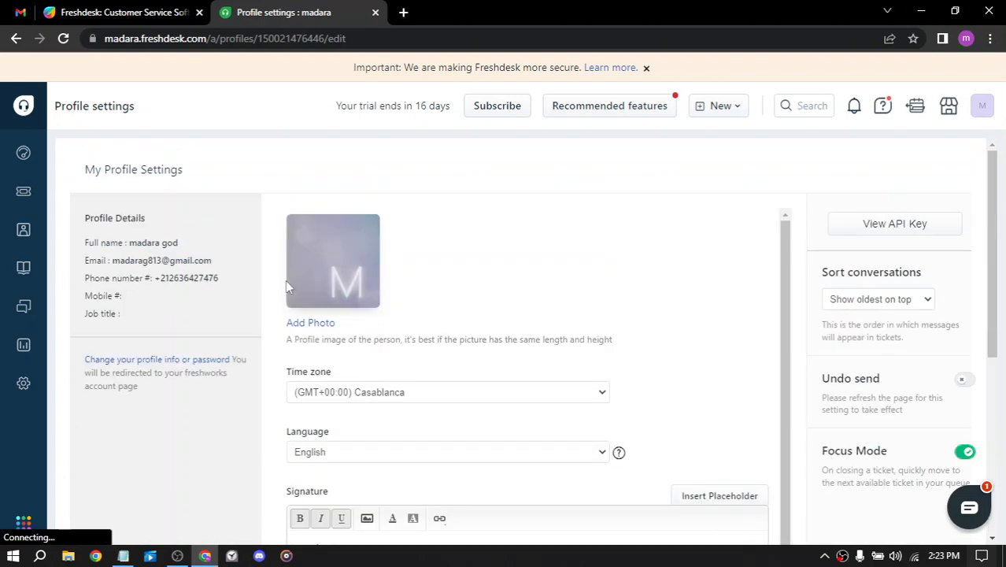
pyautogui.click(178, 362)
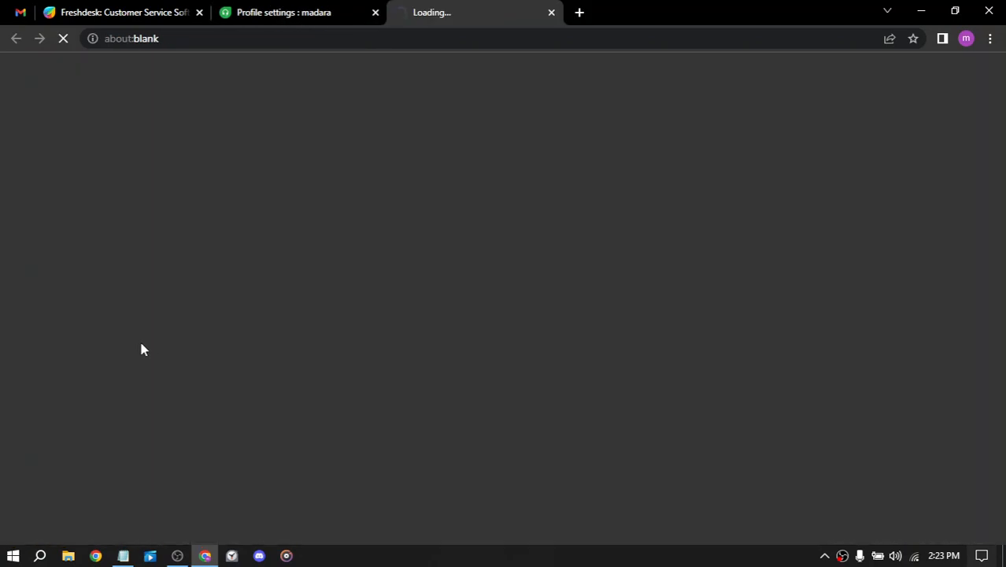
pyautogui.click(282, 12)
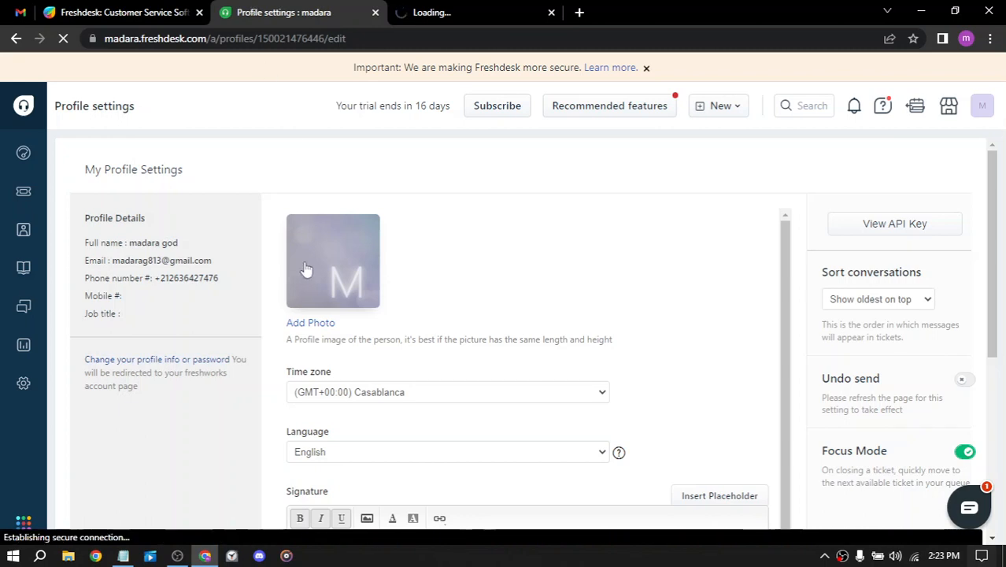
pyautogui.moveTo(80, 356); pyautogui.dragTo(244, 383)
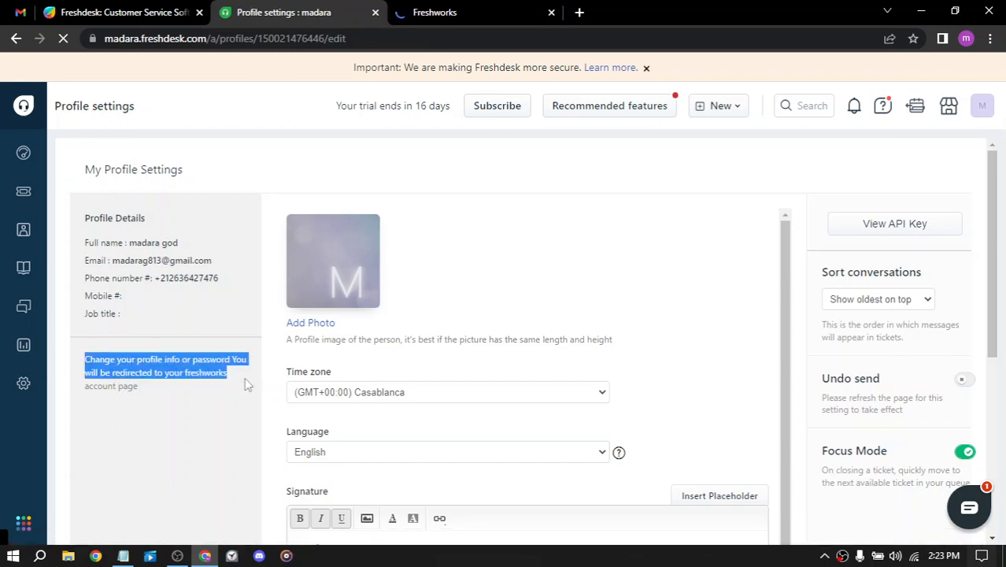
pyautogui.moveTo(245, 384); pyautogui.dragTo(226, 403)
pyautogui.click(67, 450)
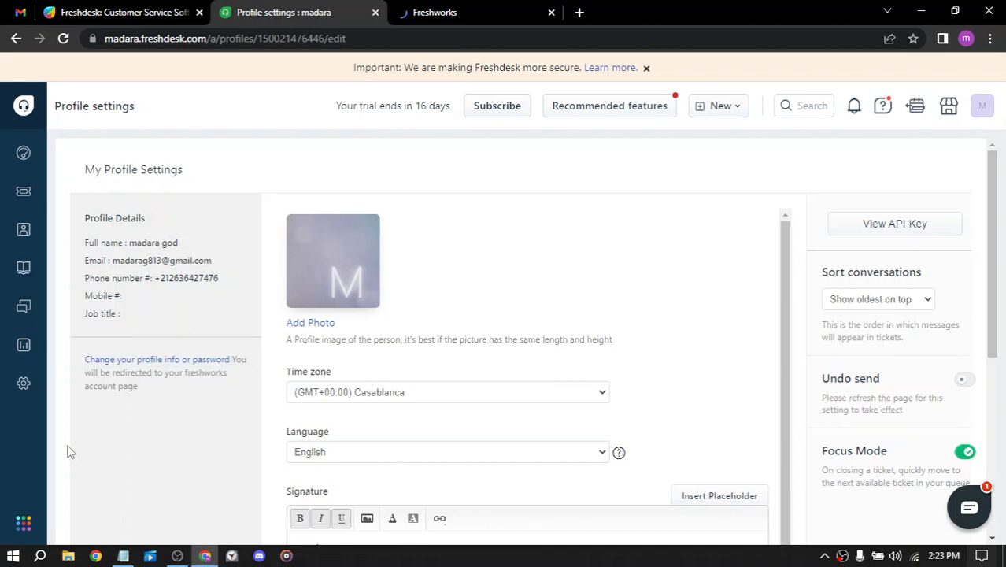
# Step: Return the helpdesk to My Dashboard and switch to the Freshworks account page
pyautogui.click(496, 8)
pyautogui.click(285, 11)
pyautogui.click(23, 157)
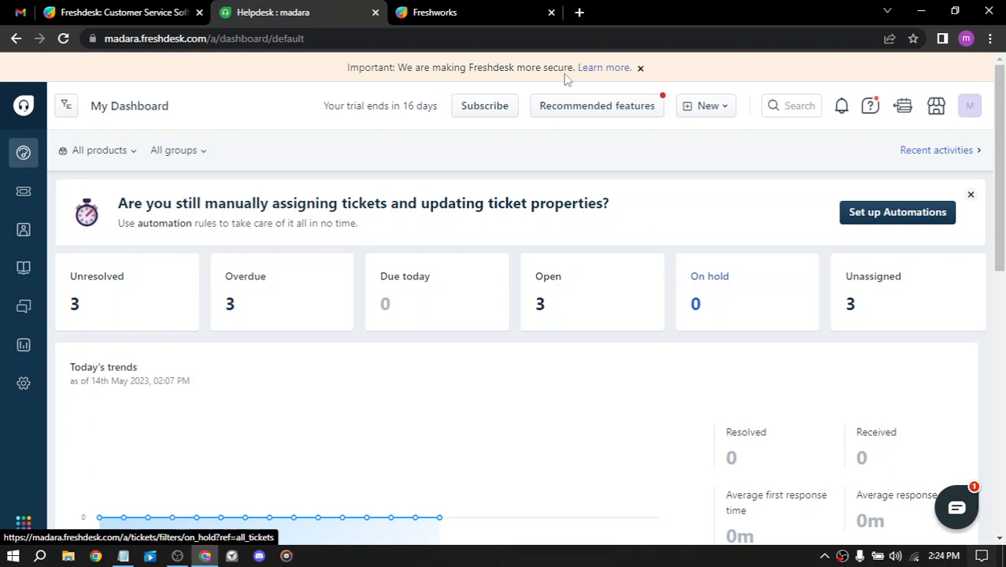
pyautogui.click(422, 11)
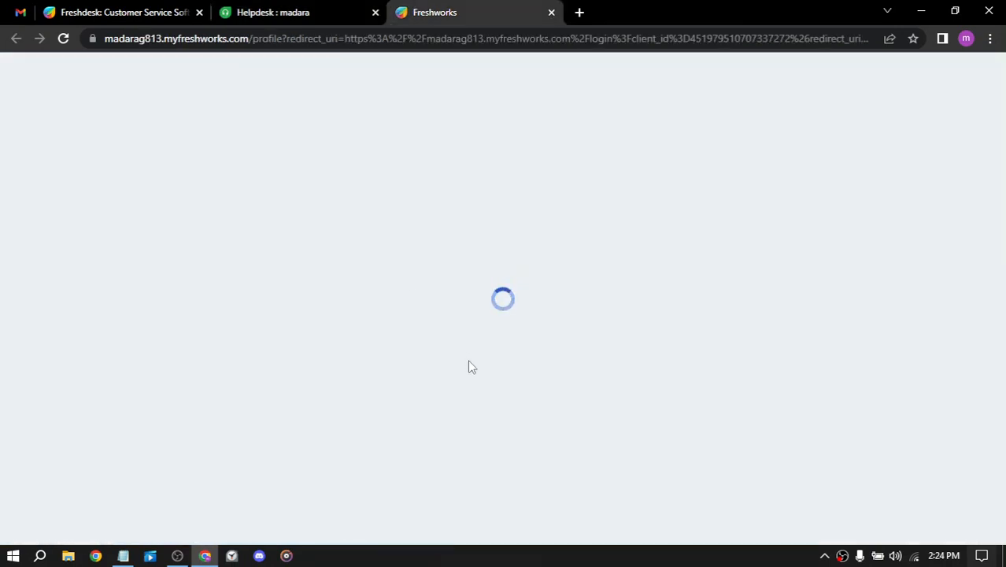